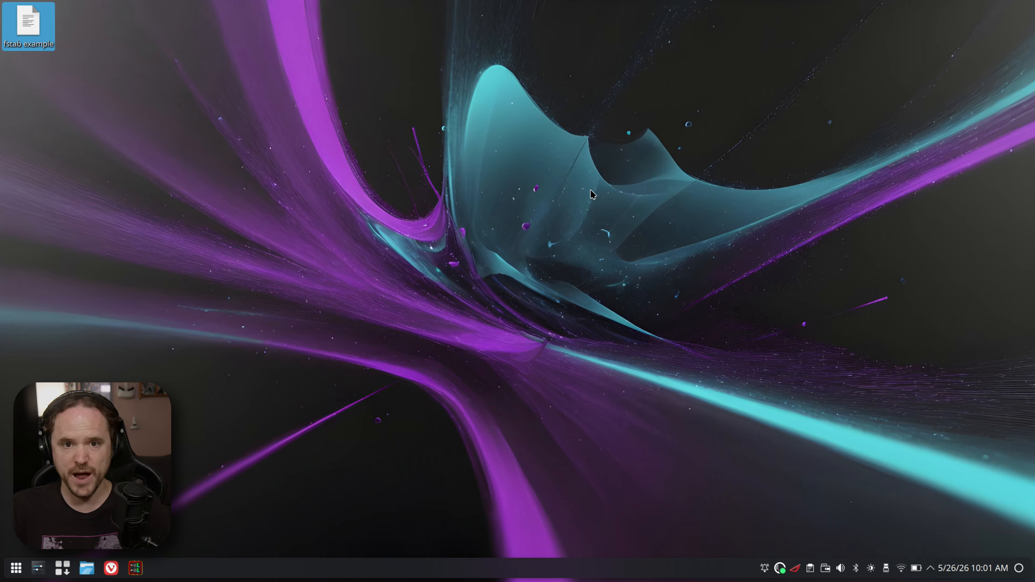
Find the DNF package manager in the application launcher and open it
key(super)
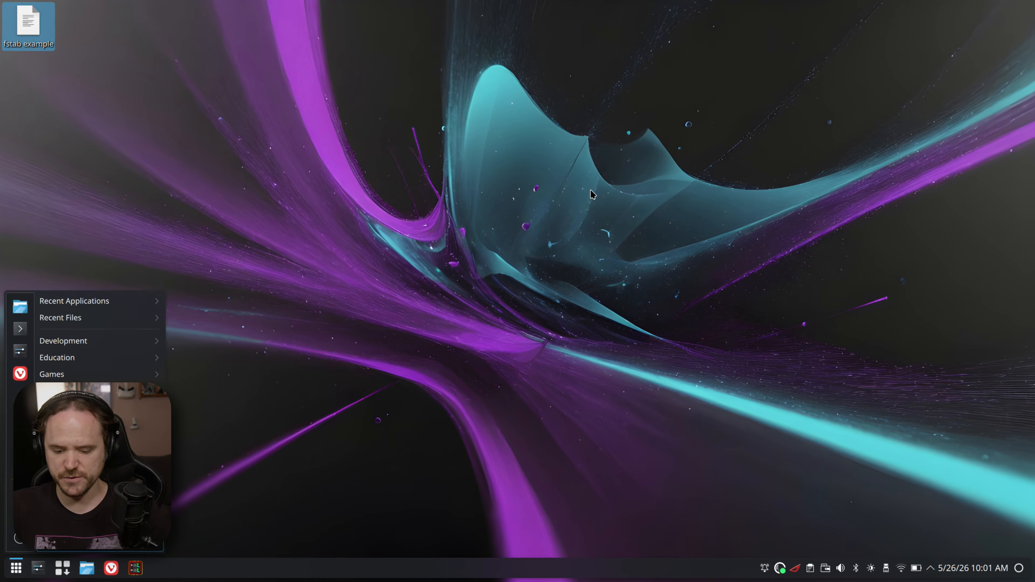
text(dnf)
key(Return)
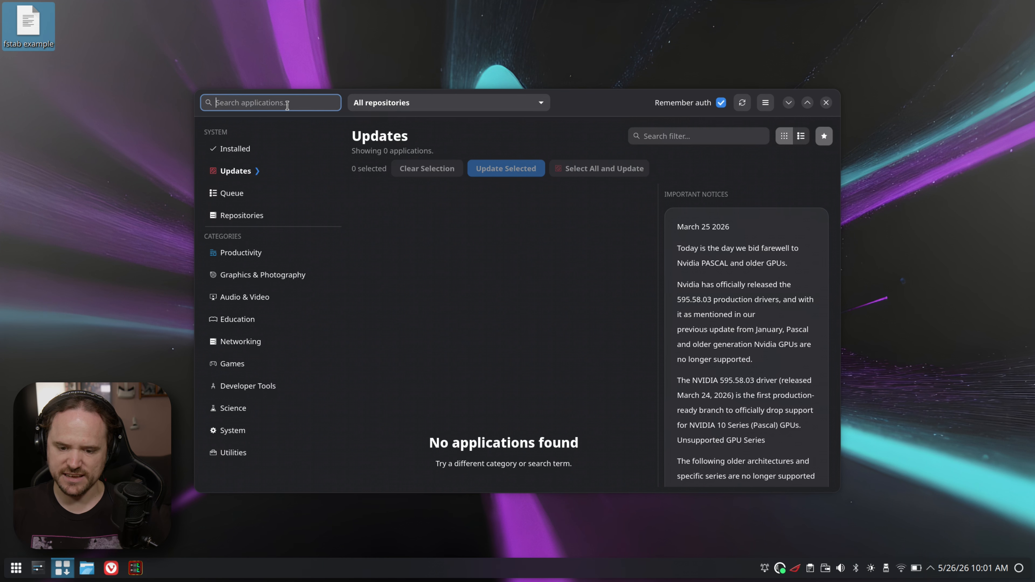
Search all repositories for cifs and install the cifs-utils package
text(cifs)
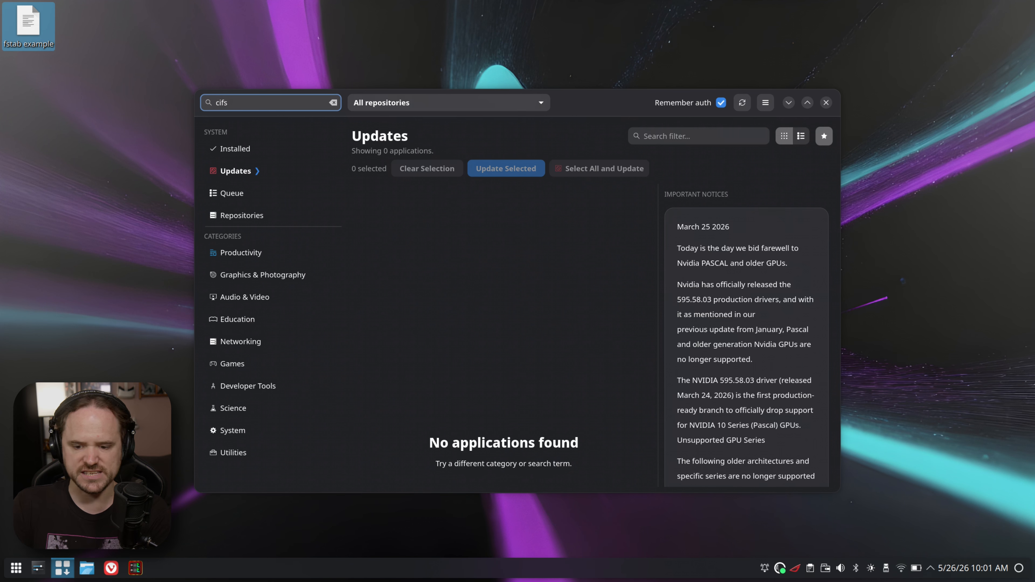
key(Return)
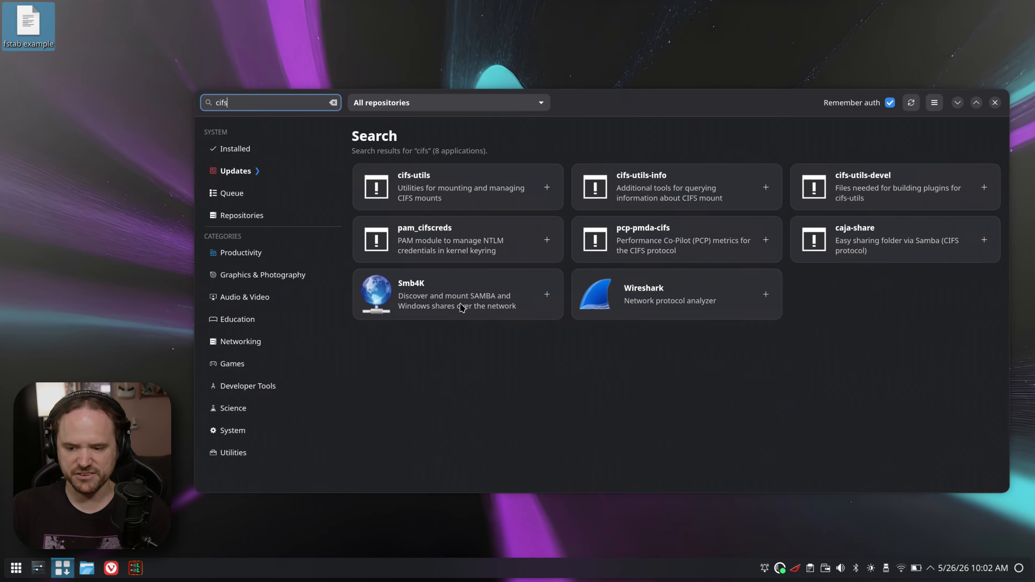
click(447, 188)
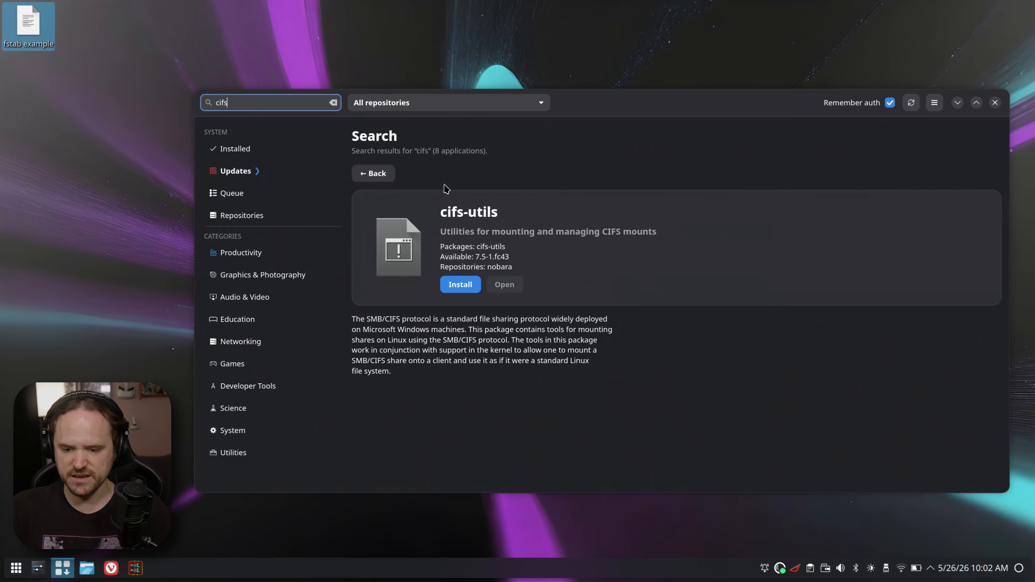
click(466, 284)
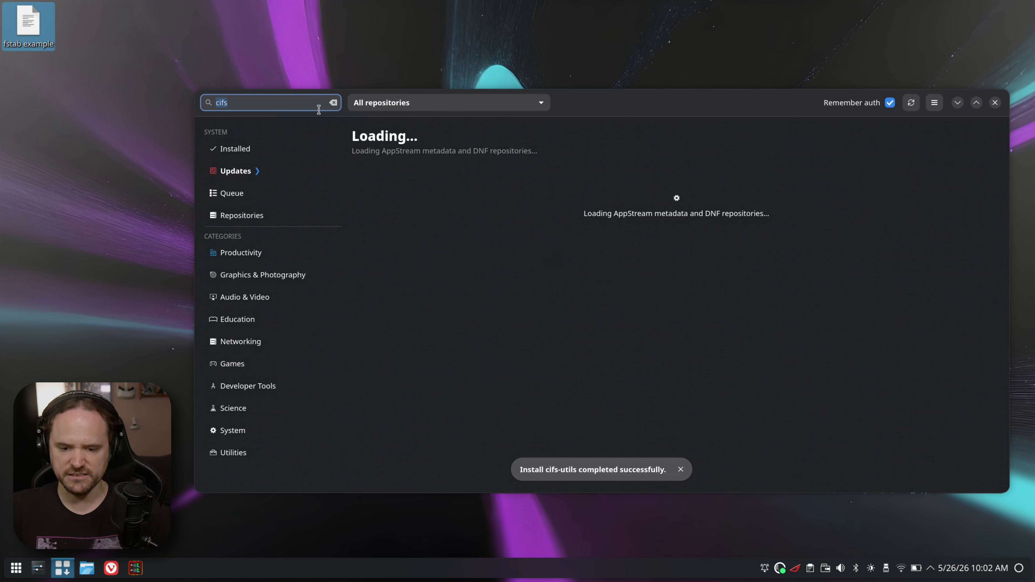
Clear the package search and search for cifs again to check the install status of cifs-utils
click(286, 100)
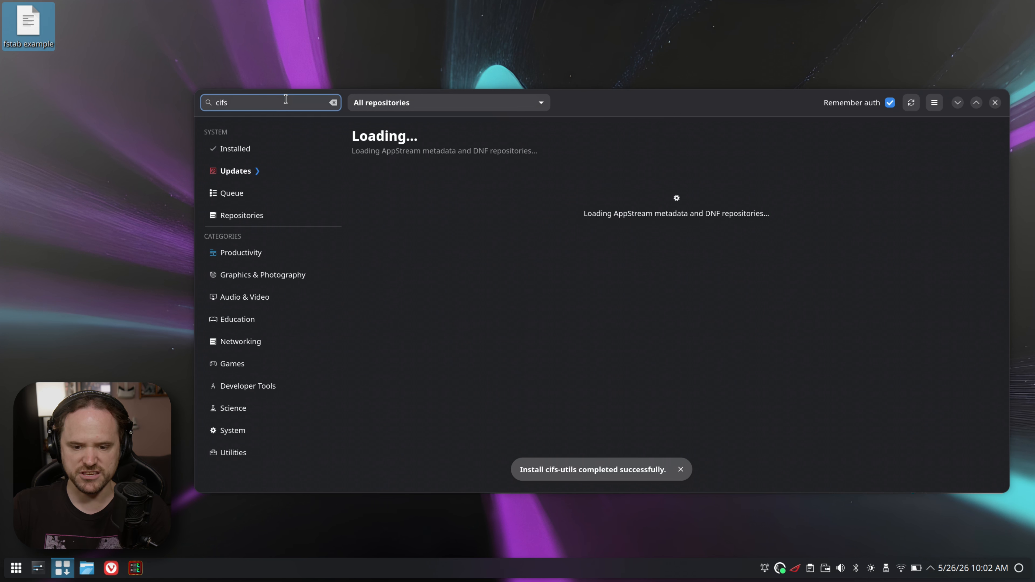
double_click(286, 100)
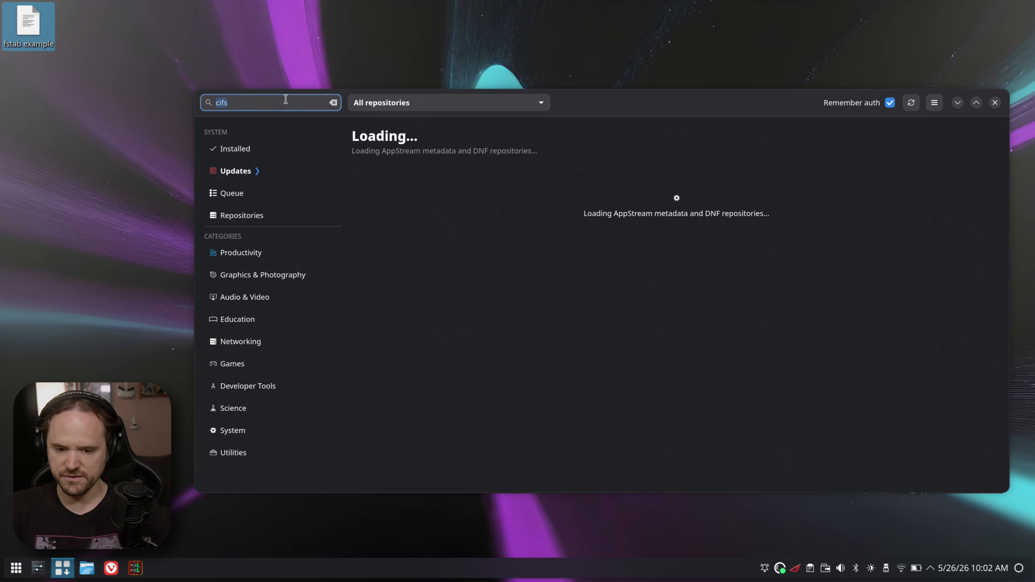
click(286, 99)
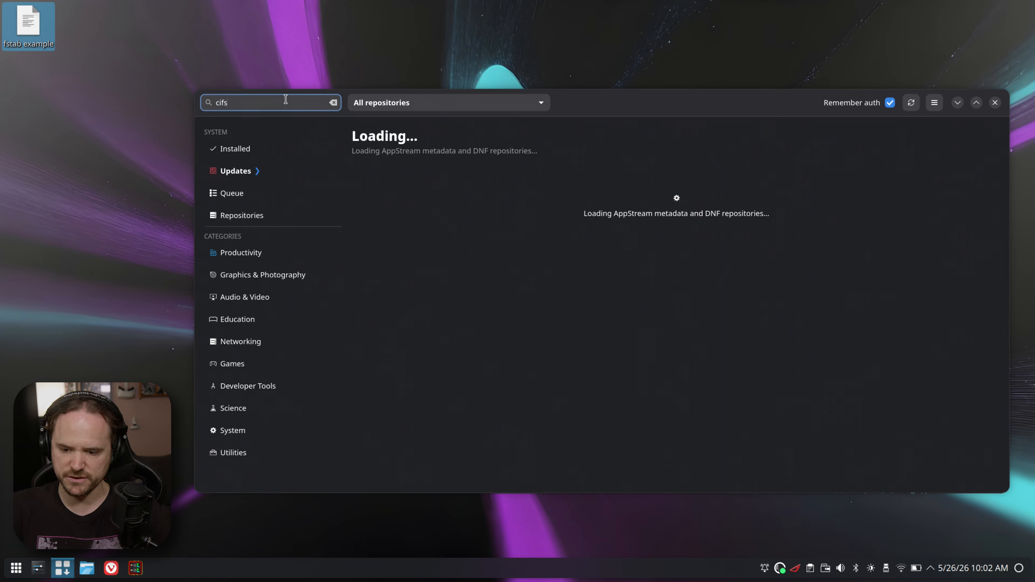
key(BackSpace)
key(BackSpace)
key(BackSpace)
key(BackSpace)
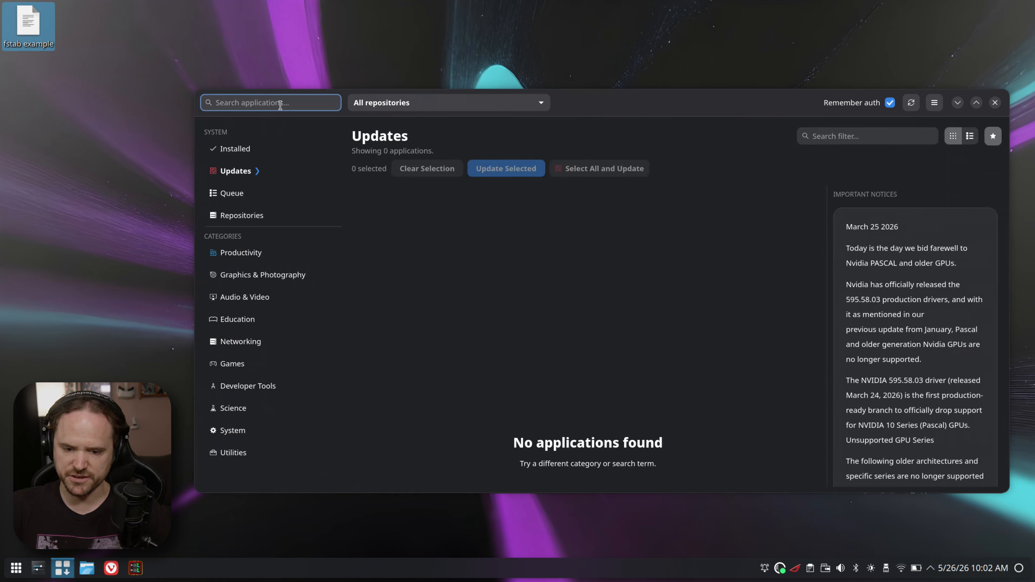
text(cifs)
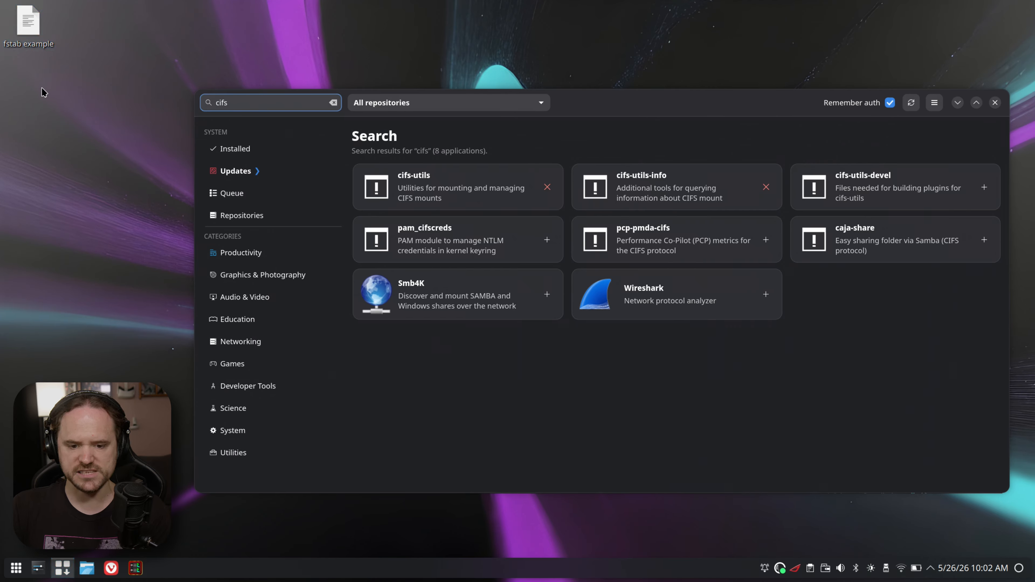
Open the fstab example file from the desktop and examine the default system entries above the network share lines
click(28, 25)
double_click(28, 25)
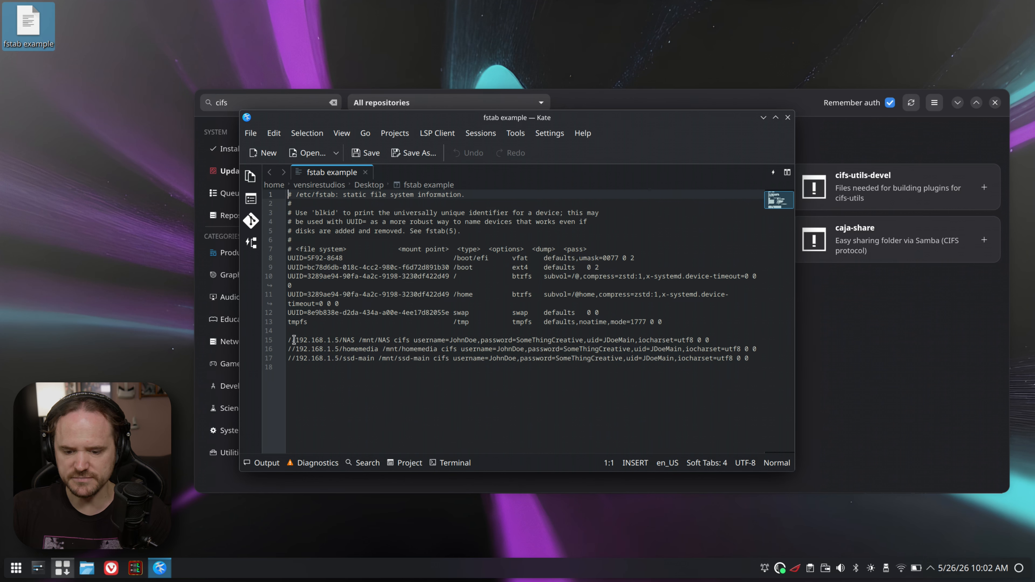
drag(295, 329, 196, 111)
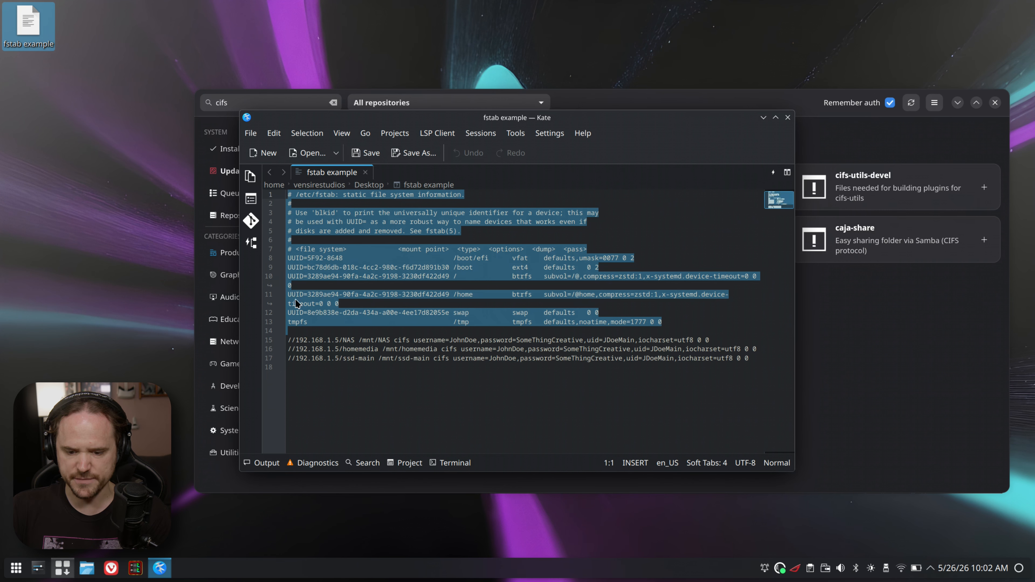
click(315, 295)
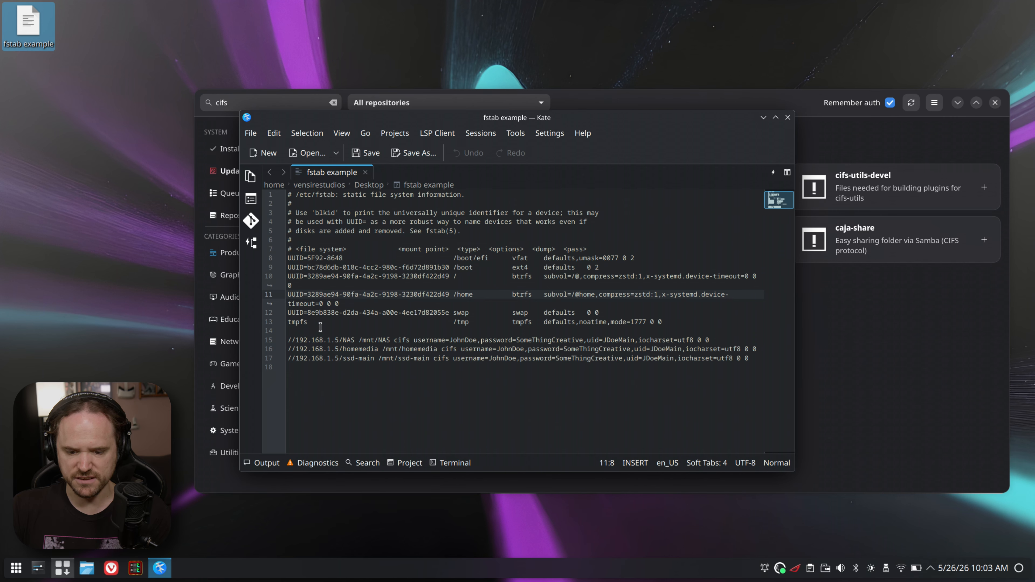
drag(289, 331, 240, 151)
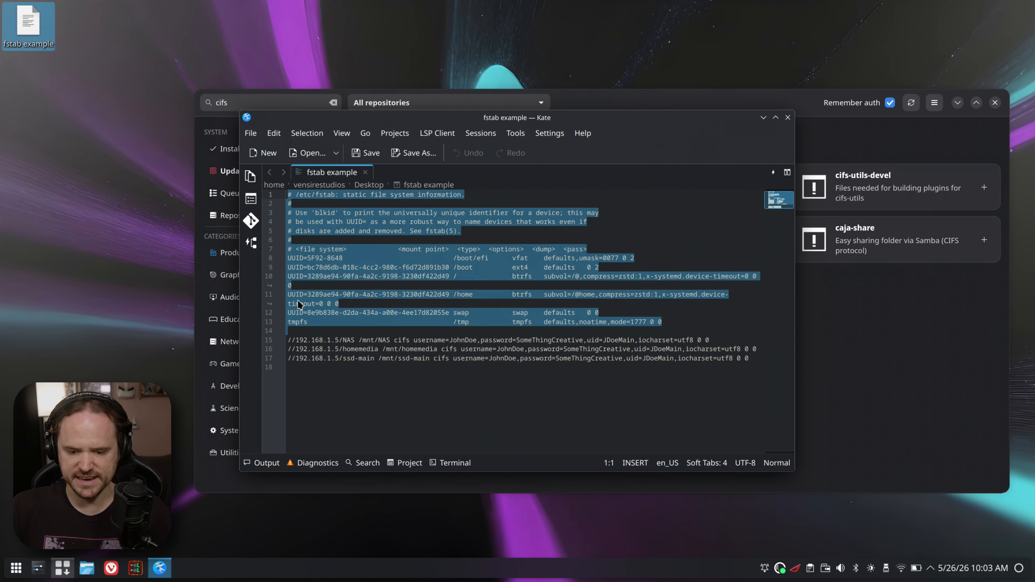
click(296, 331)
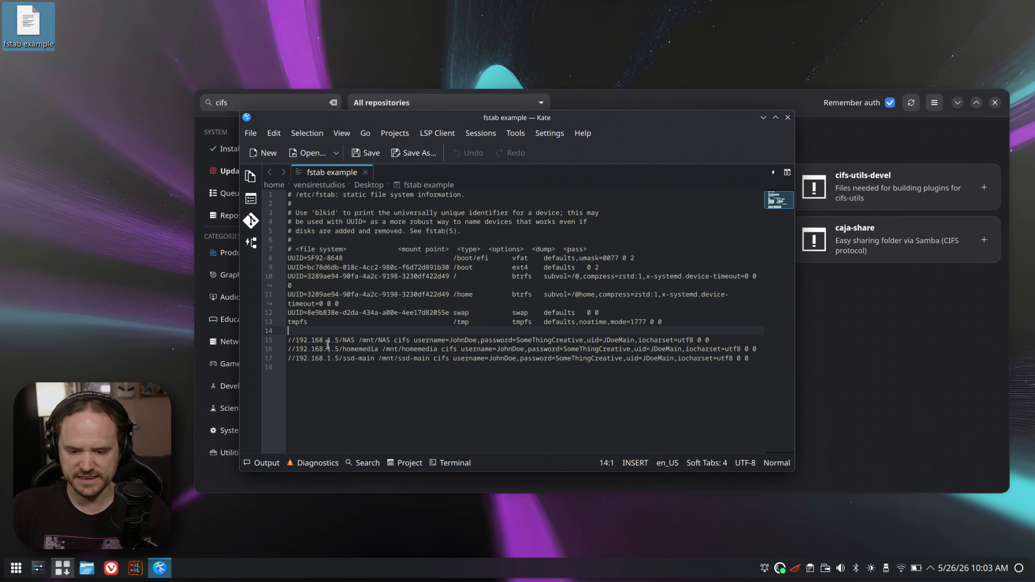
Read through the NAS share entry on line 15, from the server address through the mount point to the cifs type
key(Down)
key(Right)
key(Right)
key(Right)
key(Right)
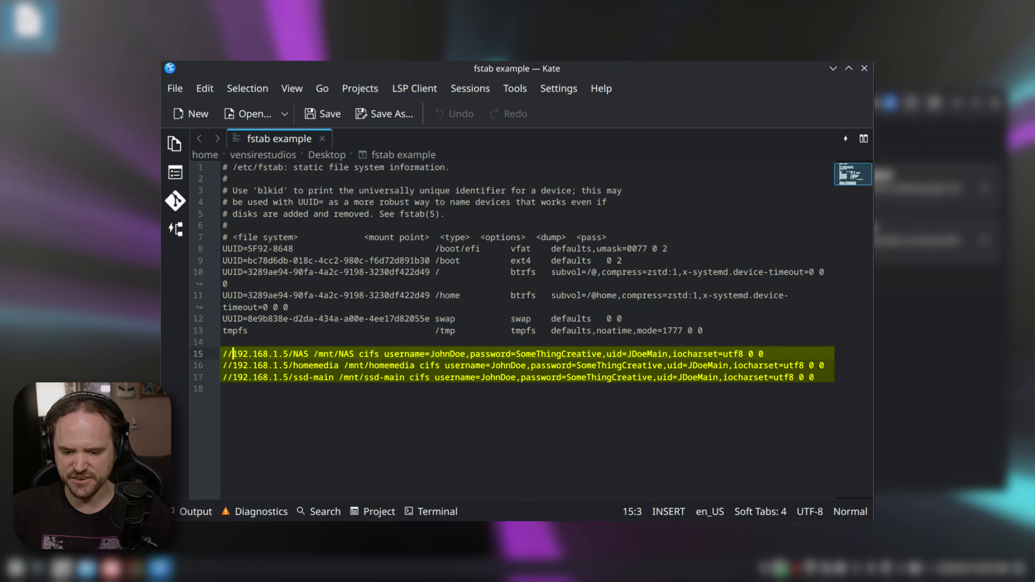
key(Right)
key(Right)
key(Right)
key(Right)
key(Right)
key(Right)
key(Right)
key(Right)
key(Right)
key(Right)
key(Right)
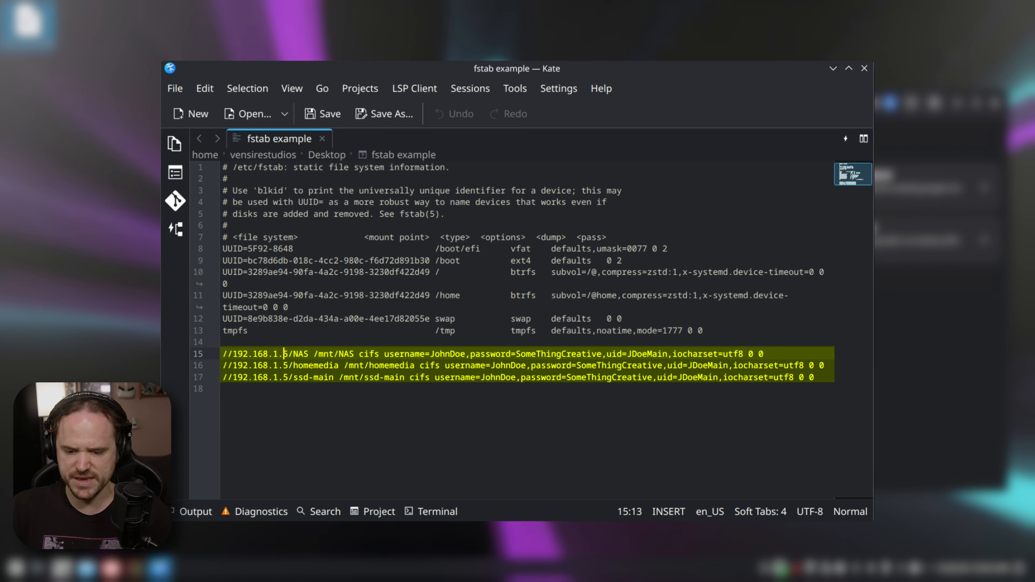
key(Right)
key(Right)
key(Right)
key(Right)
key(Right)
key(Right)
key(Right)
key(Right)
key(Right)
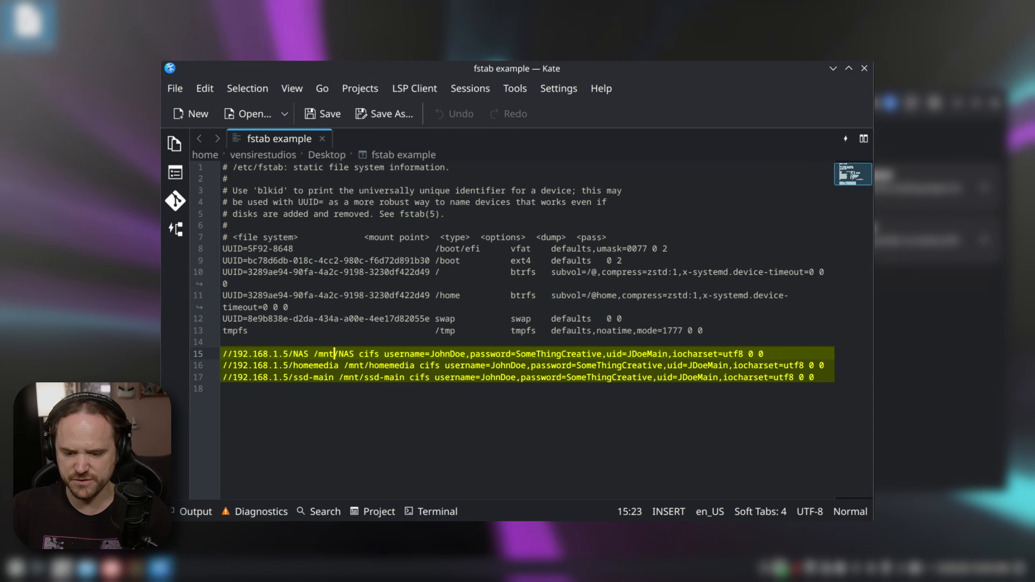
key(Left)
key(Left)
key(Left)
key(Left)
key(Left)
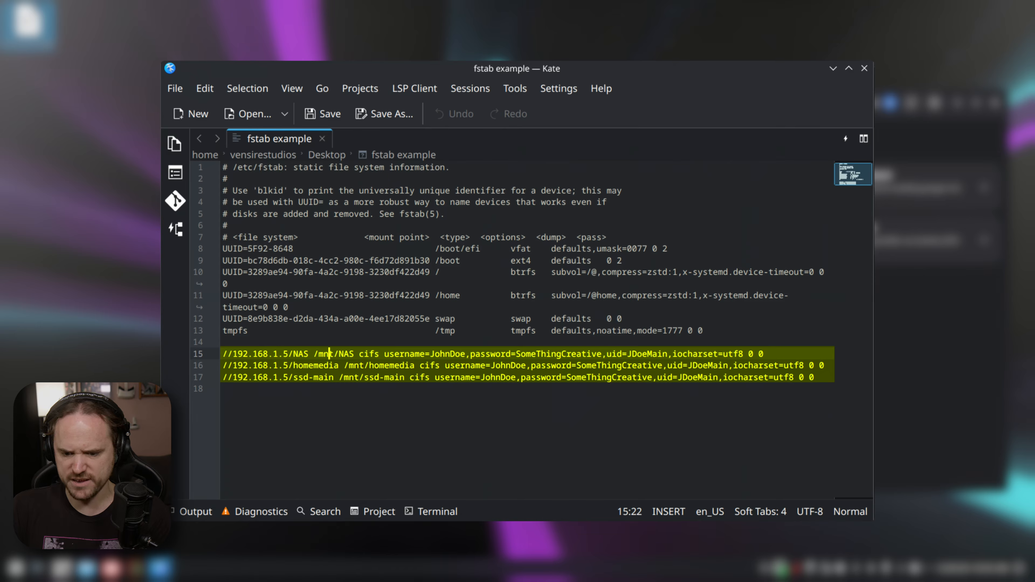
key(Right)
key(Right)
key(Right)
key(Right)
key(Right)
key(Right)
key(Right)
key(Right)
key(Right)
key(Right)
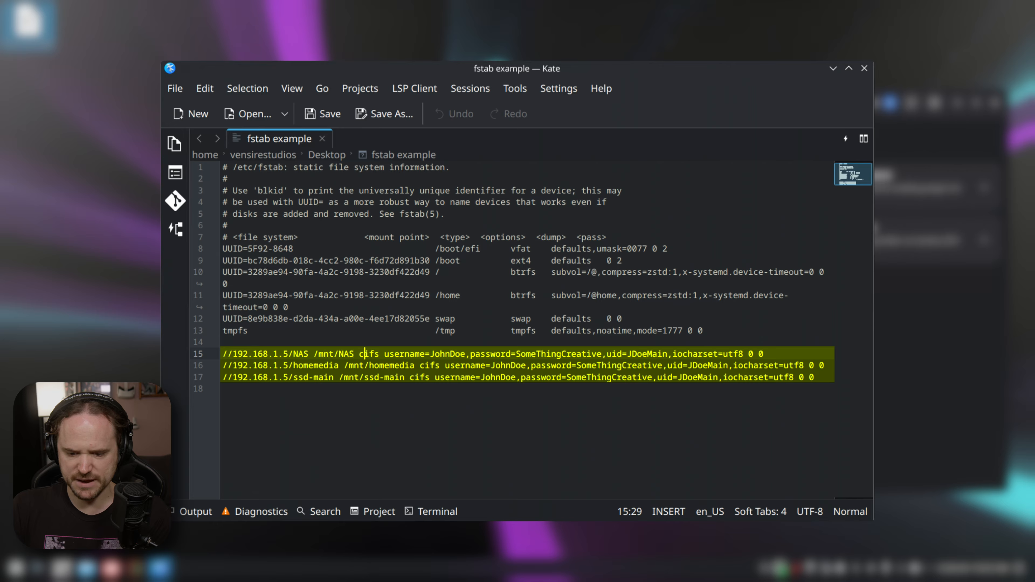
key(Right)
key(Right)
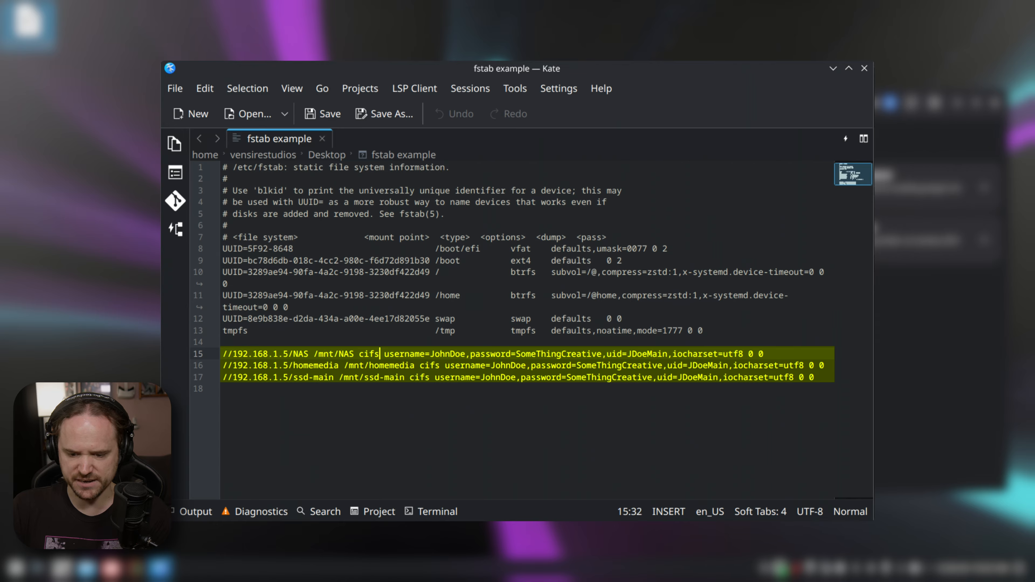
Go back over the NAS entry on line 15 to re-examine its mount point, share name and server IP address
key(Left)
key(Left)
key(Left)
key(Left)
key(Left)
key(Left)
key(Left)
key(Left)
key(Left)
key(Left)
key(Left)
key(Left)
key(Left)
key(Left)
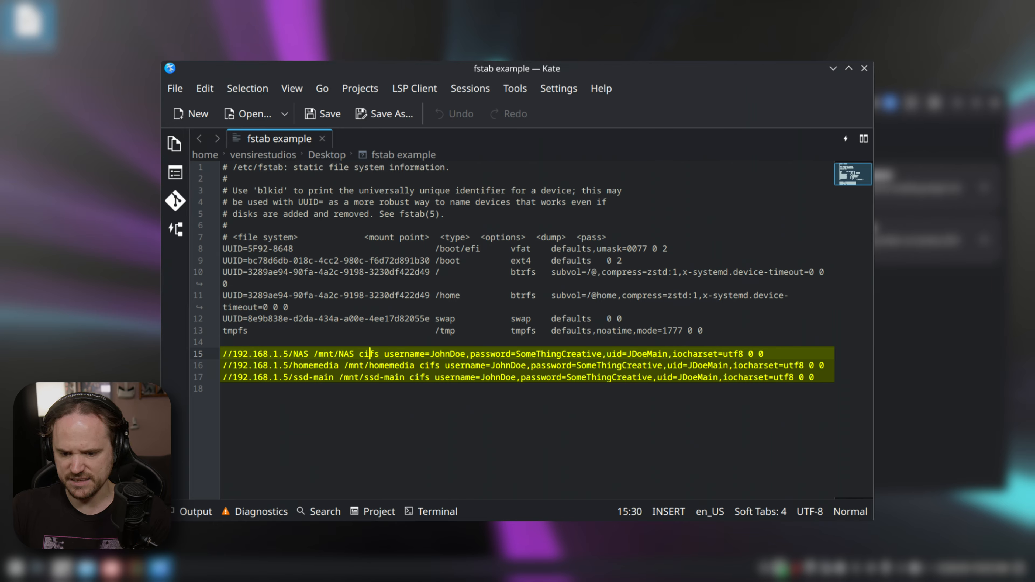
key(Left)
key(Left)
key(Left)
key(Left)
key(Left)
key(Left)
key(Left)
key(Left)
key(Left)
key(Left)
key(Left)
key(Left)
key(Right)
key(Right)
key(Right)
key(Right)
key(Right)
key(Right)
key(Right)
key(Right)
key(Right)
key(Right)
key(Right)
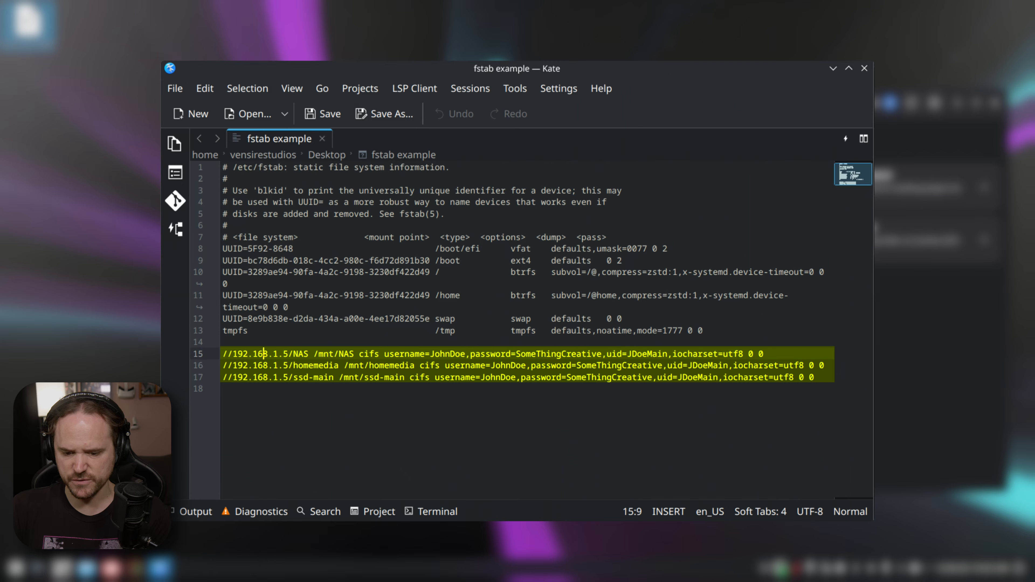
key(Right)
key(Right)
key(Right)
key(Up)
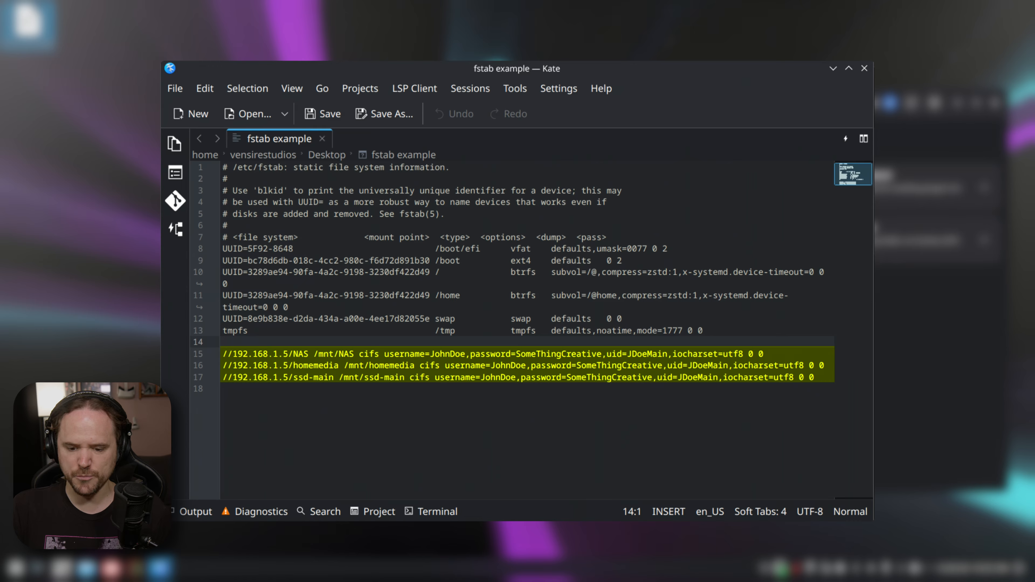
Compare the starts of the NAS and homemedia entries and examine the trailing iocharset option of the NAS entry
click(223, 354)
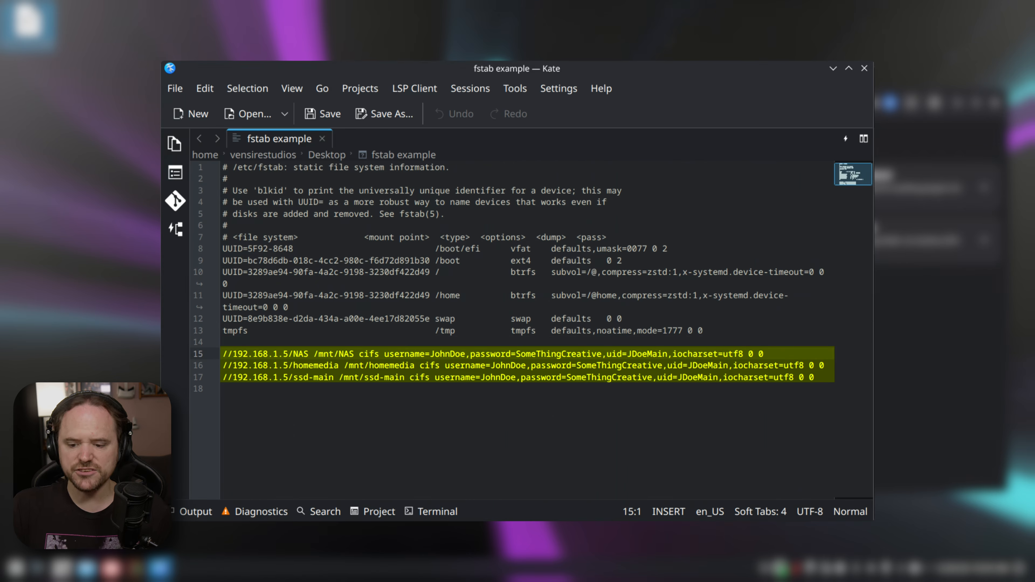
click(223, 342)
click(223, 354)
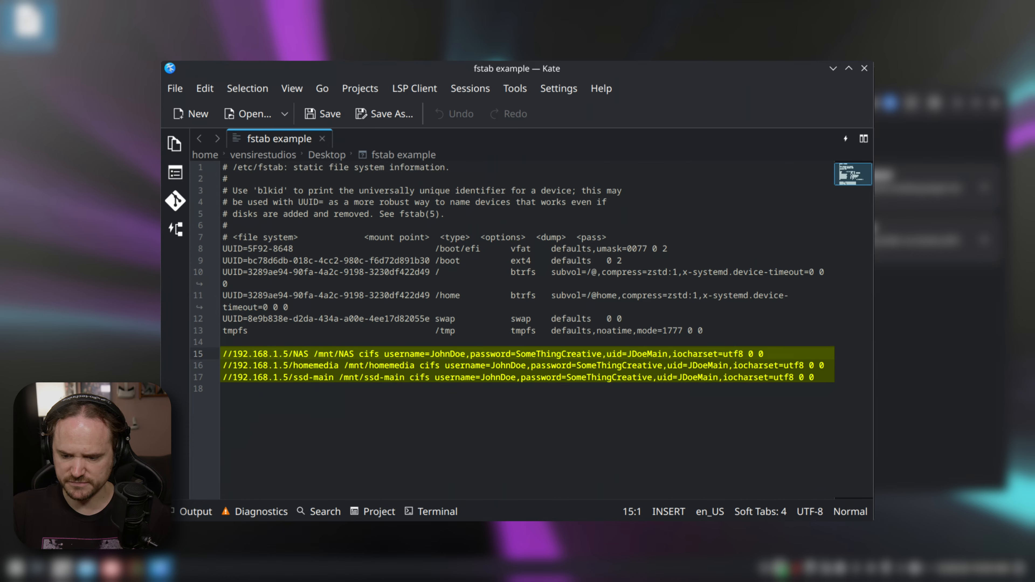
click(222, 365)
key(Left)
key(Right)
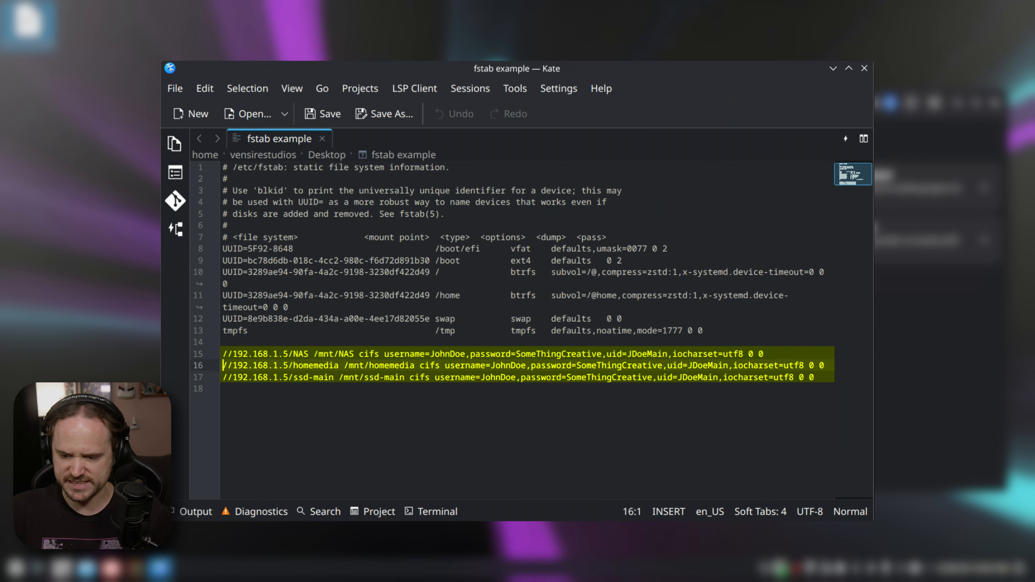
key(Left)
key(Left)
key(Left)
key(Left)
key(Left)
key(Left)
key(Left)
key(Left)
key(Left)
key(Left)
key(Left)
key(Left)
key(Left)
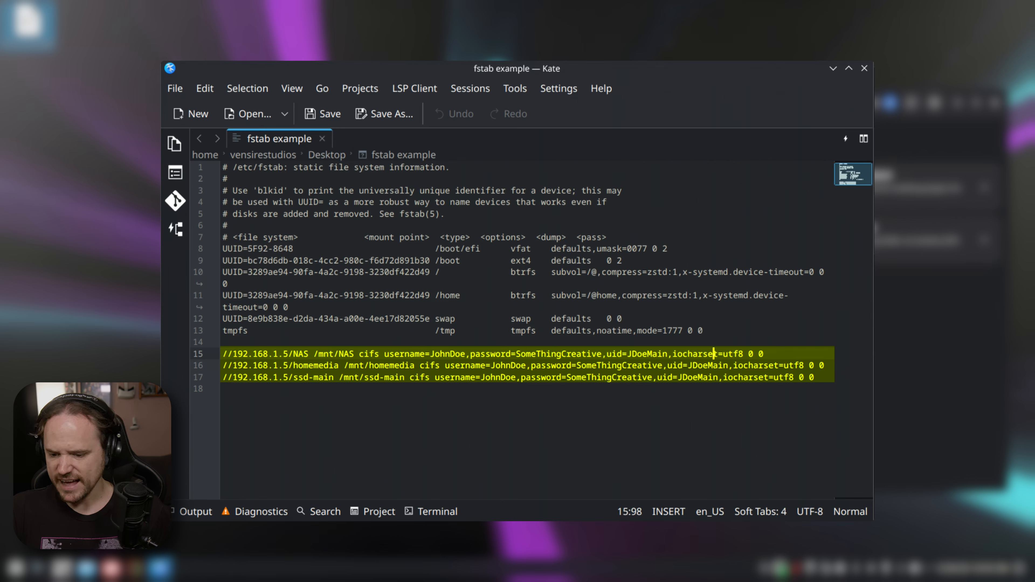
key(Left)
key(Left)
key(Left)
key(Left)
key(Left)
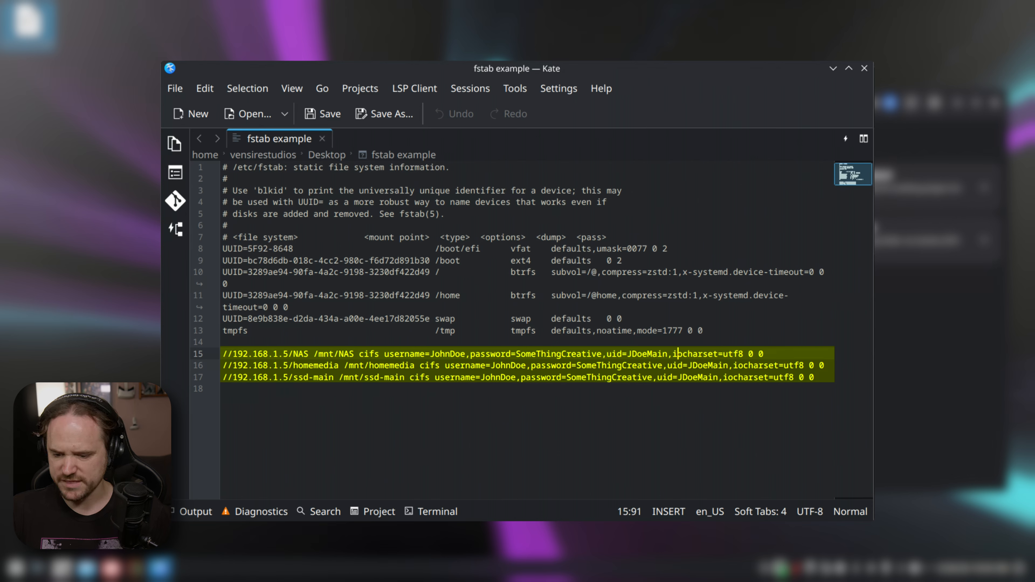
Read the end of the NAS entry, from iocharset=utf8 through the two closing zeros to the homemedia line
key(Right)
key(Right)
key(Right)
key(Right)
key(Right)
key(Right)
key(Right)
key(Right)
key(Right)
key(Right)
key(Right)
key(Right)
key(Right)
key(Right)
key(Right)
key(Right)
key(Right)
key(Right)
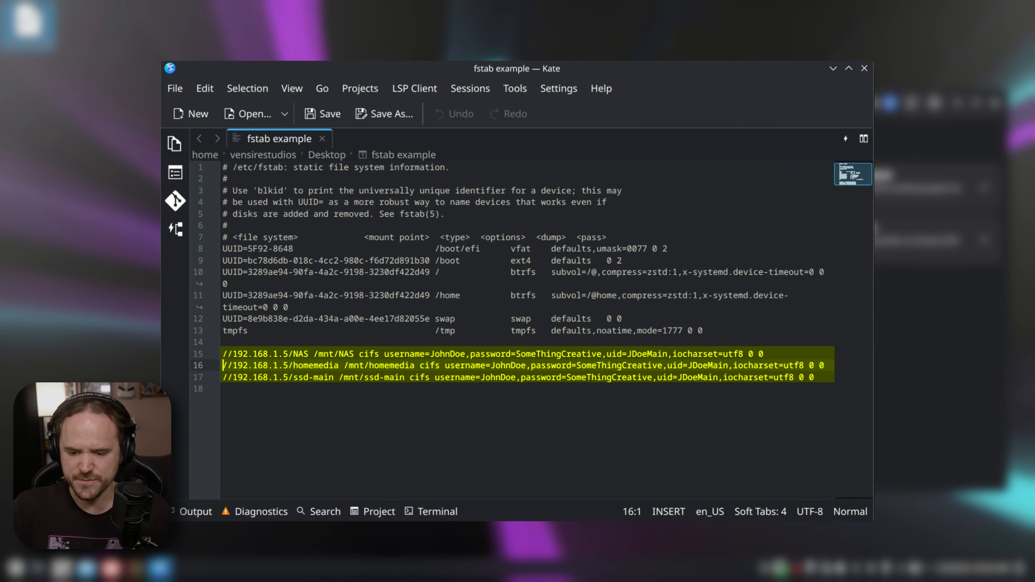
Read through the homemedia entry on line 16, from the server address to the username option, and close the fstab example
key(Right)
key(Right)
key(Right)
key(Right)
key(Right)
key(Right)
key(Right)
key(Right)
key(Right)
key(Right)
key(Right)
key(Right)
key(Right)
key(Right)
key(Right)
key(Right)
key(Right)
key(Right)
key(Right)
key(Right)
key(Right)
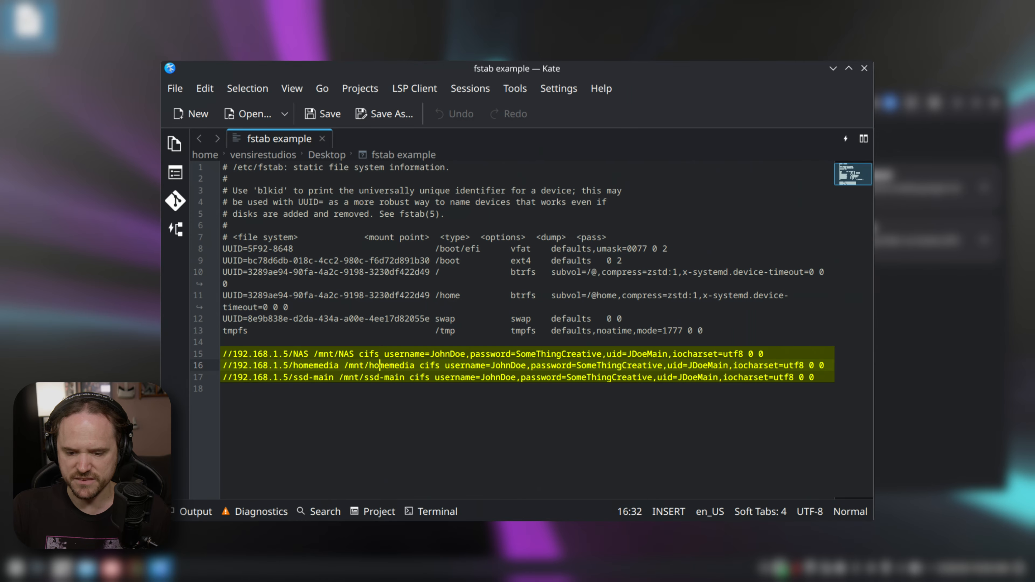
key(Right)
key(Right)
key(Right)
key(Right)
key(Right)
key(Right)
key(Right)
key(Right)
key(Right)
key(Right)
key(Right)
key(Right)
key(Right)
key(Right)
key(Right)
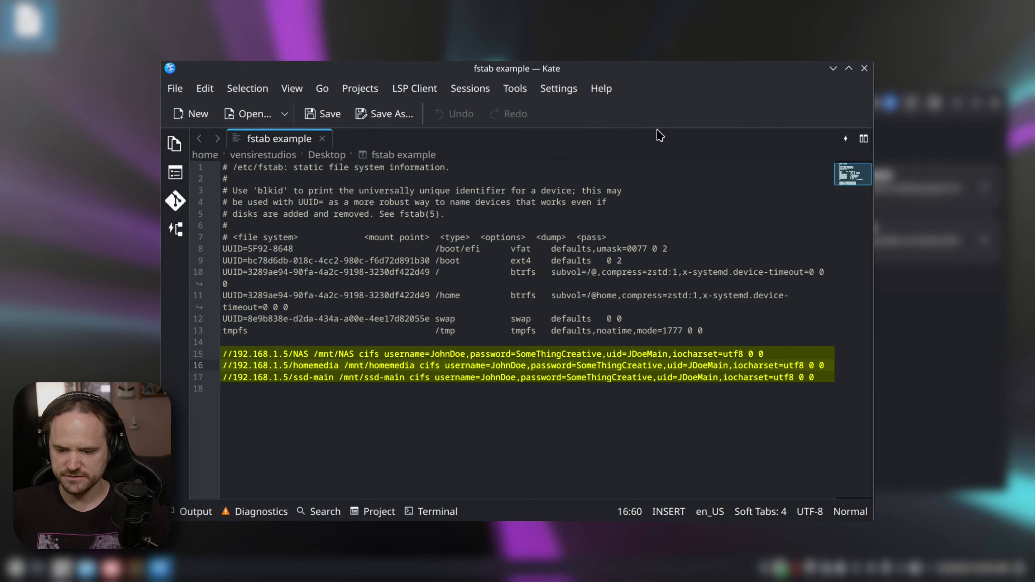
click(864, 68)
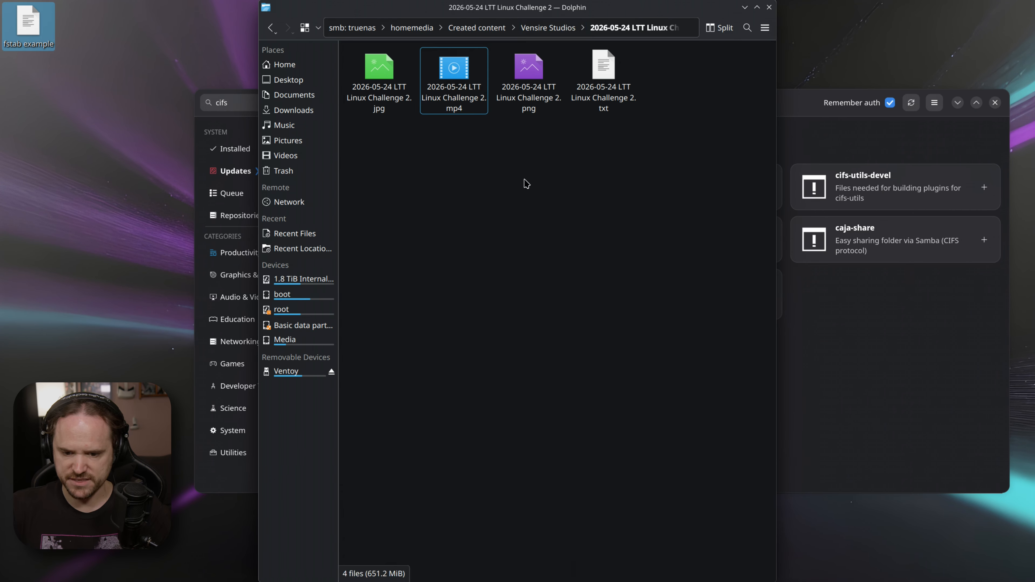
Open the mnt folder on the 1.8 TiB internal drive
drag(393, 4, 134, 4)
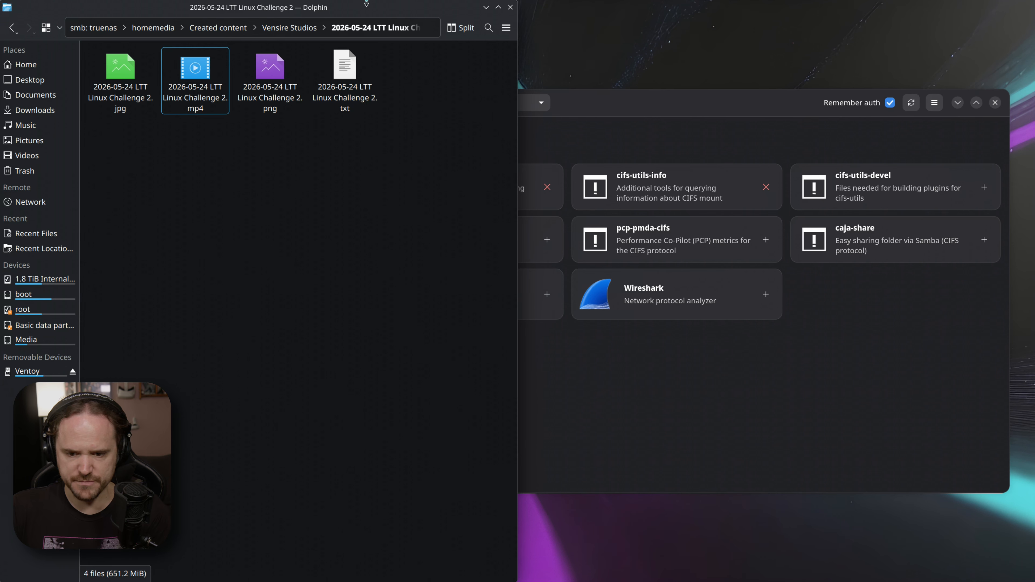
drag(358, 8, 606, 10)
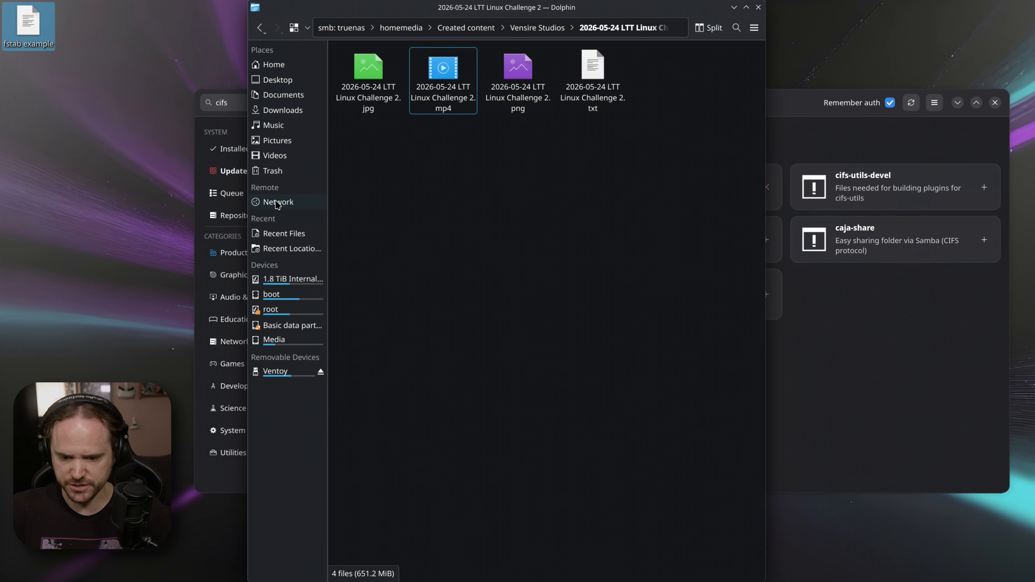
click(290, 282)
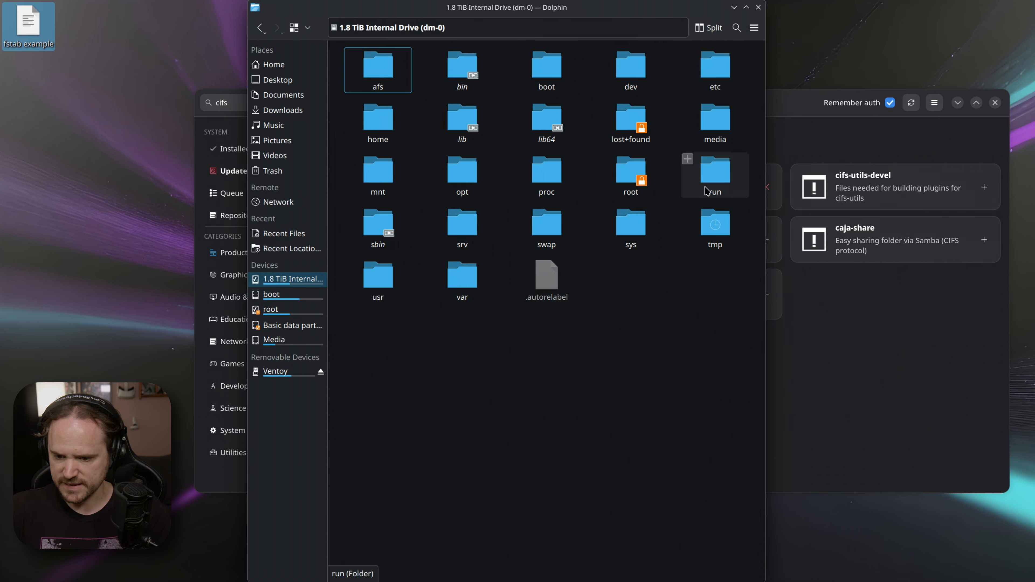
click(375, 165)
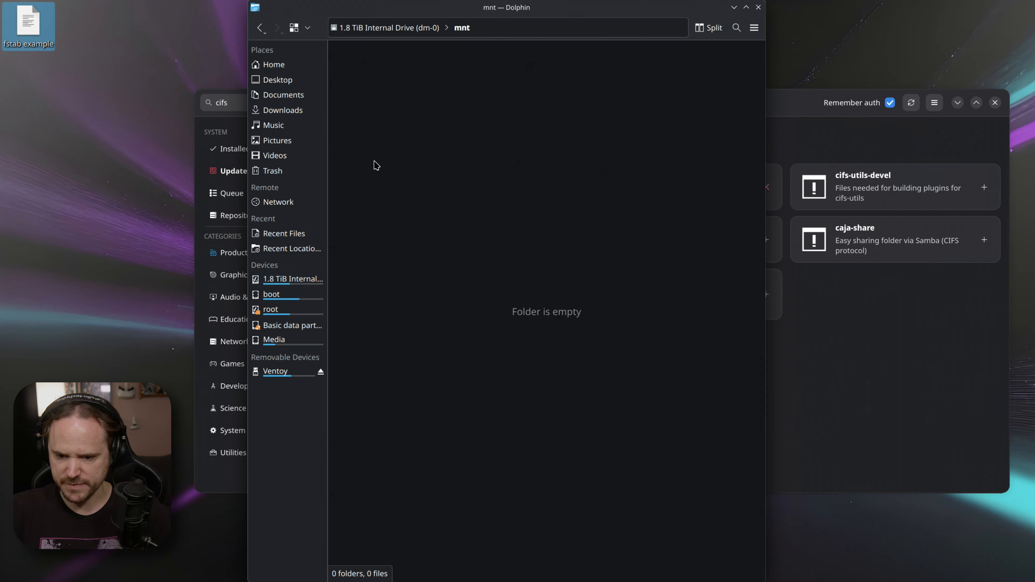
Reopen the mnt folder as administrator, authenticating with the account password
right_click(448, 124)
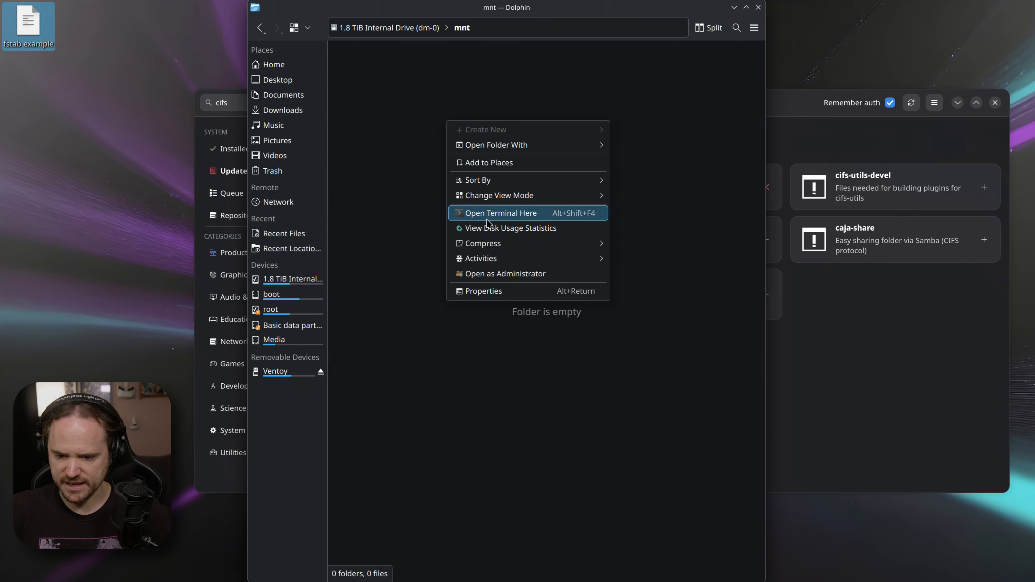
click(512, 270)
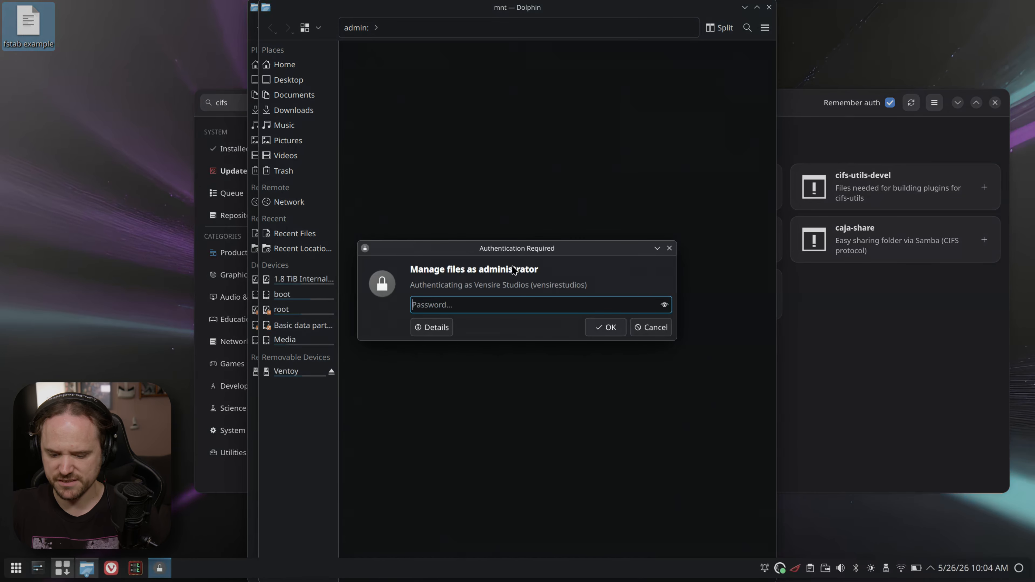
text(********)
key(Return)
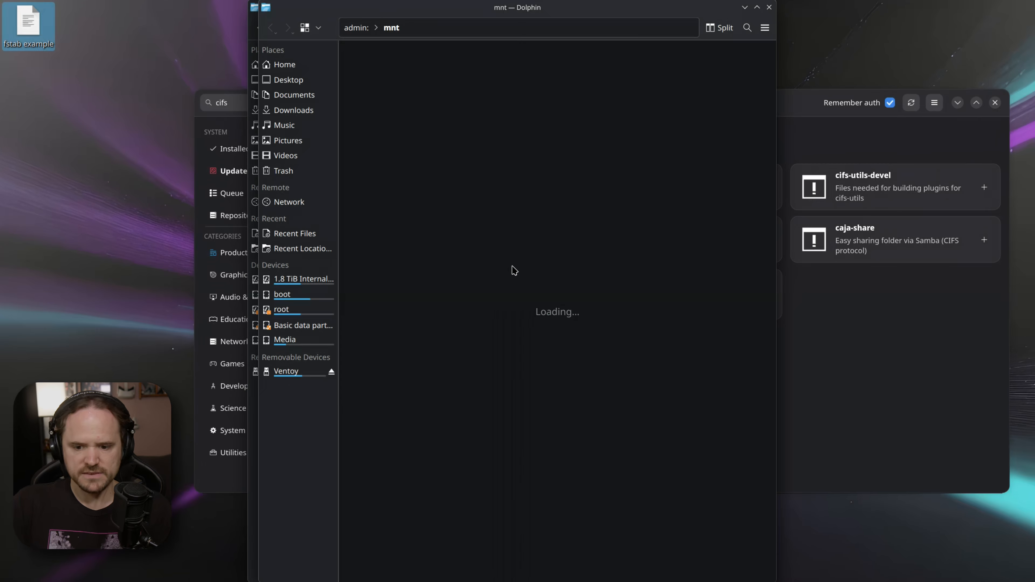
Create a folder named homemedia in the administrator view of mnt
click(251, 23)
click(758, 8)
right_click(468, 157)
mouse_move(497, 164)
click(586, 165)
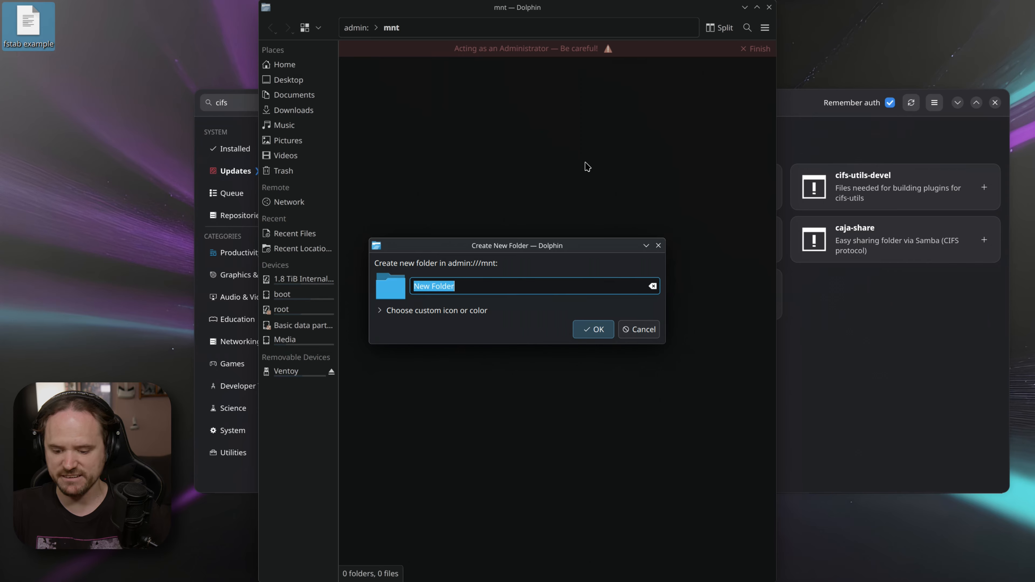
text(med)
key(BackSpace)
key(BackSpace)
key(BackSpace)
text(homemedia)
key(Return)
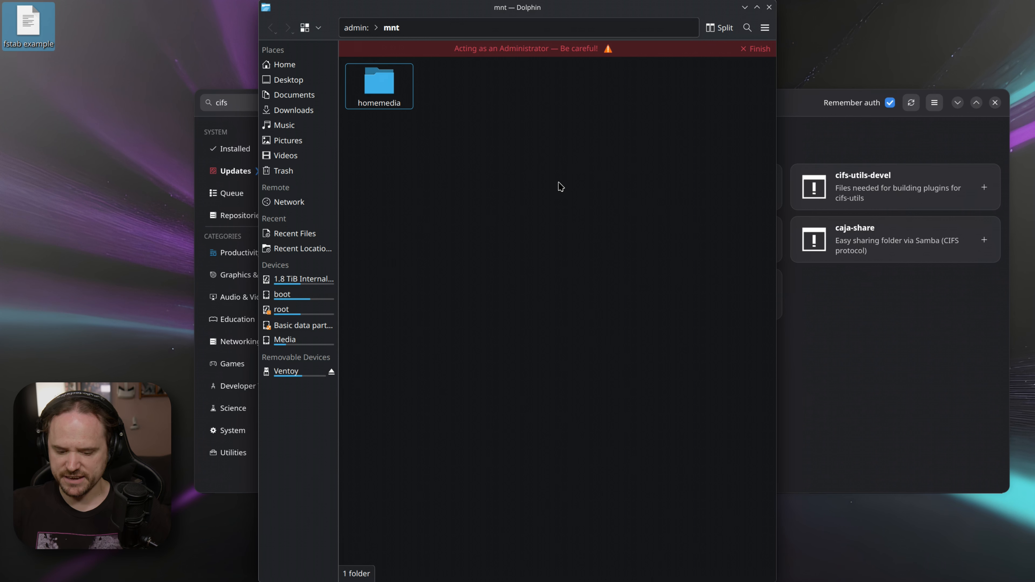
Tile the administrator window and a regular mnt window side by side, each filling half of the screen
key(super+Right)
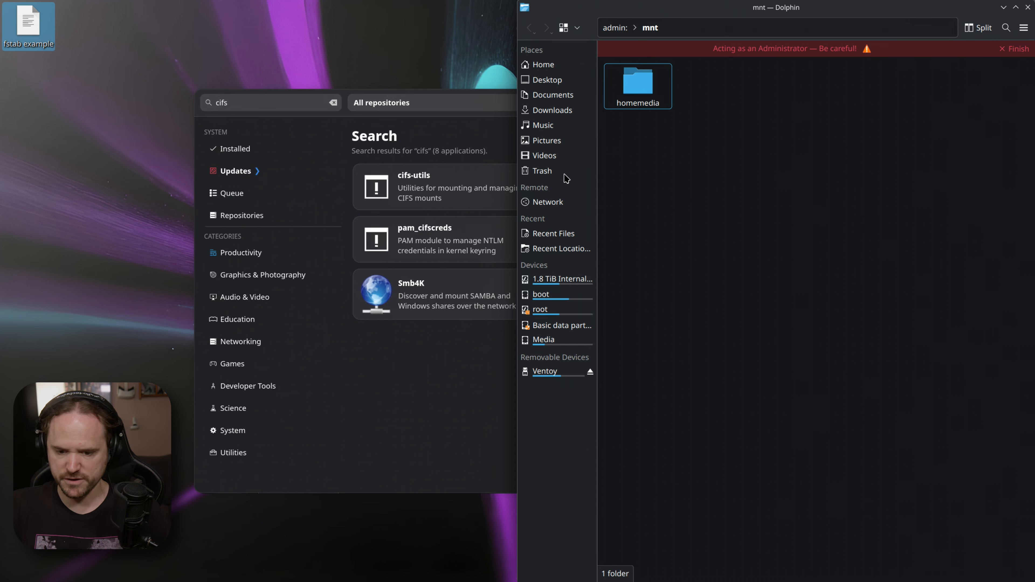
key(ctrl+n)
key(super+Left)
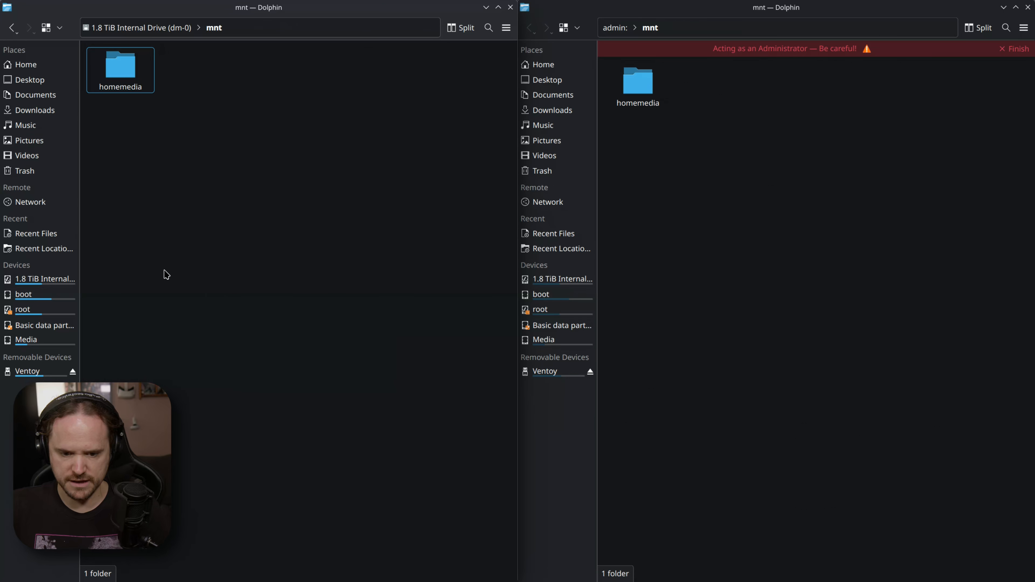
Browse the network's SMB shared folders to the truenas server in the regular file window
click(30, 199)
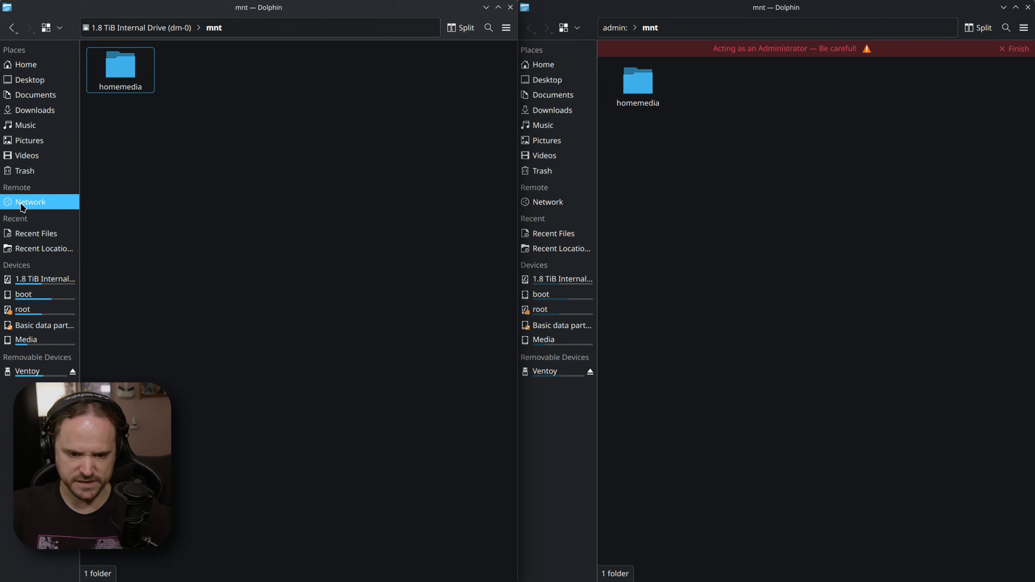
double_click(422, 67)
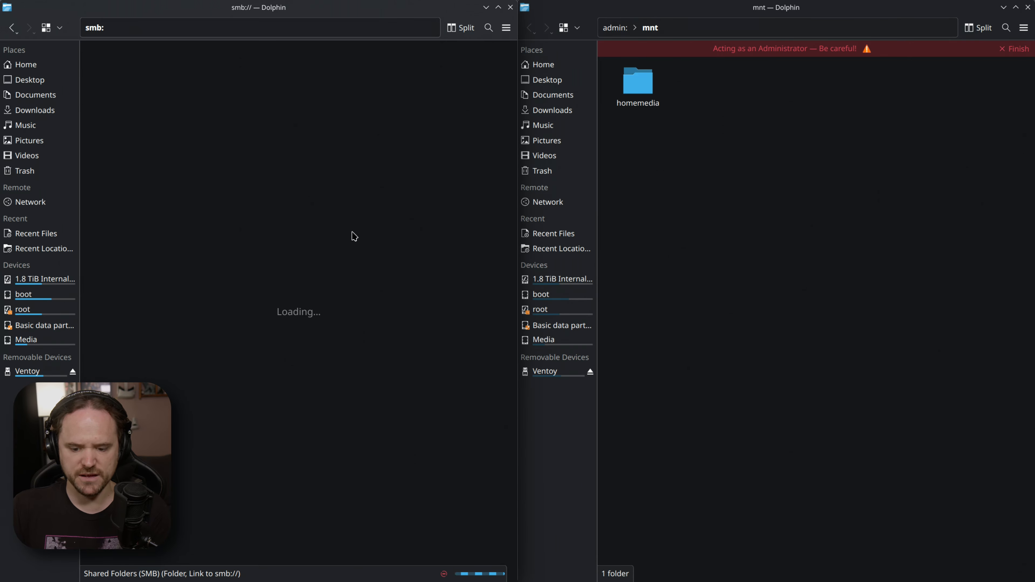
double_click(195, 73)
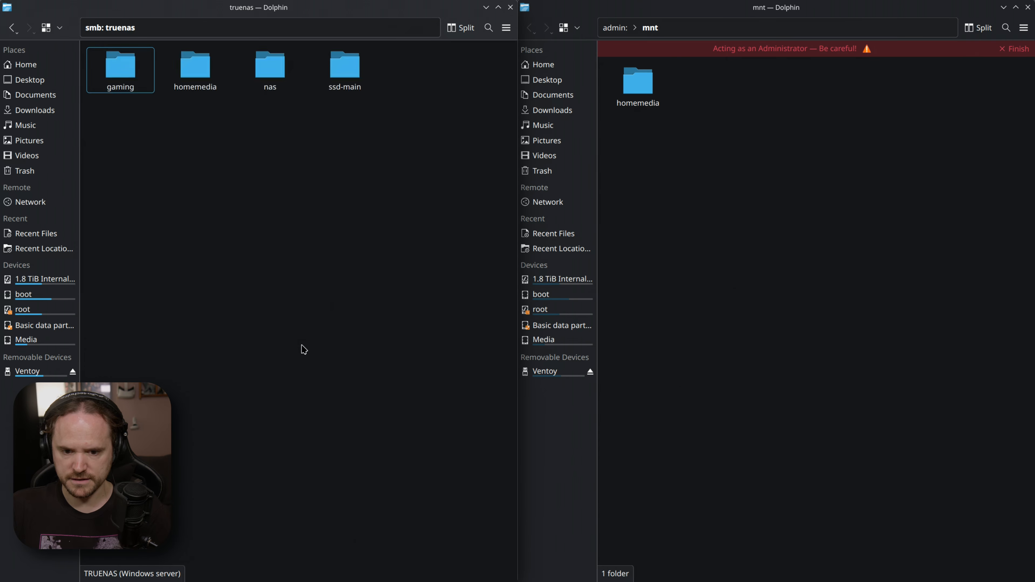
Launch HandBrake by searching the installed applications for "ha"
key(super)
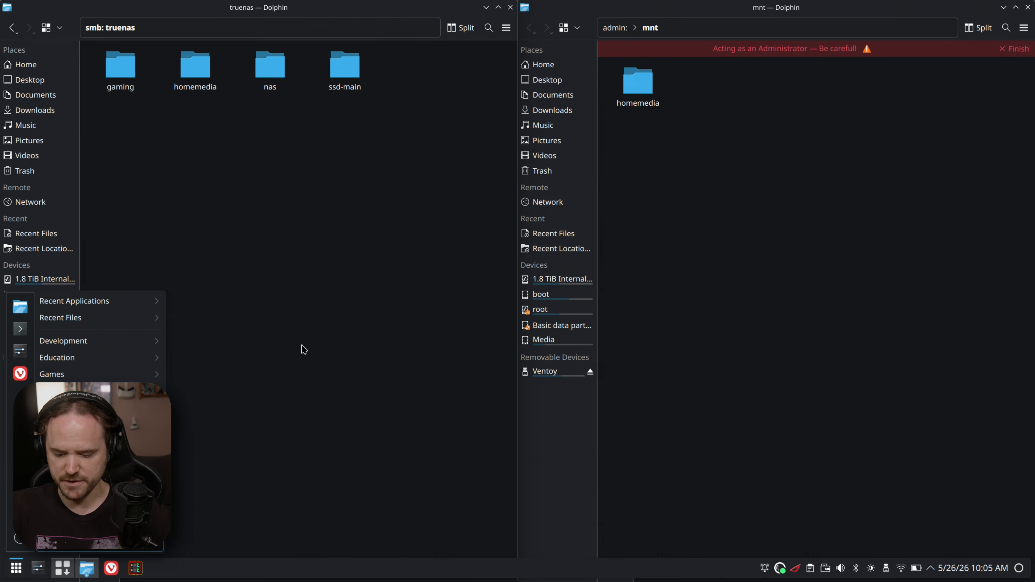
text(ha)
key(Return)
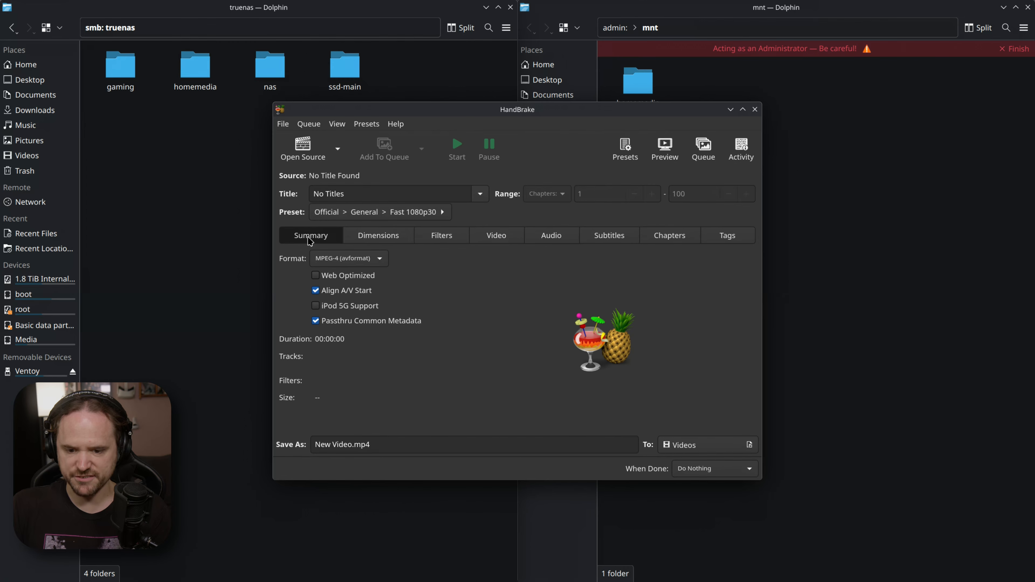
Open homemedia/Created content/Vensire Studios/2026-05-24 LTT Linux Challenge 2 on the truenas share and try to load its mp4 into HandBrake
double_click(193, 65)
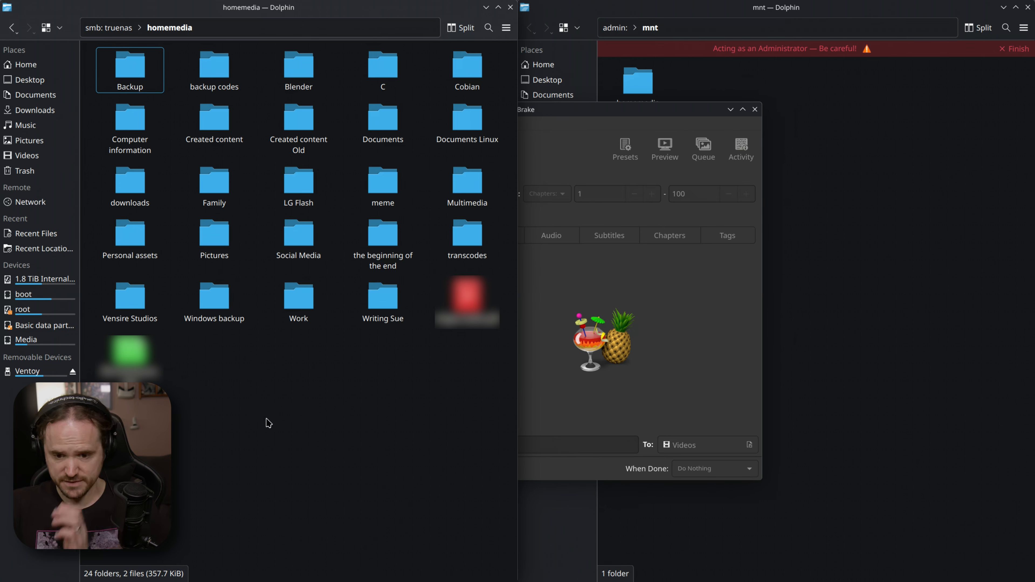
double_click(216, 135)
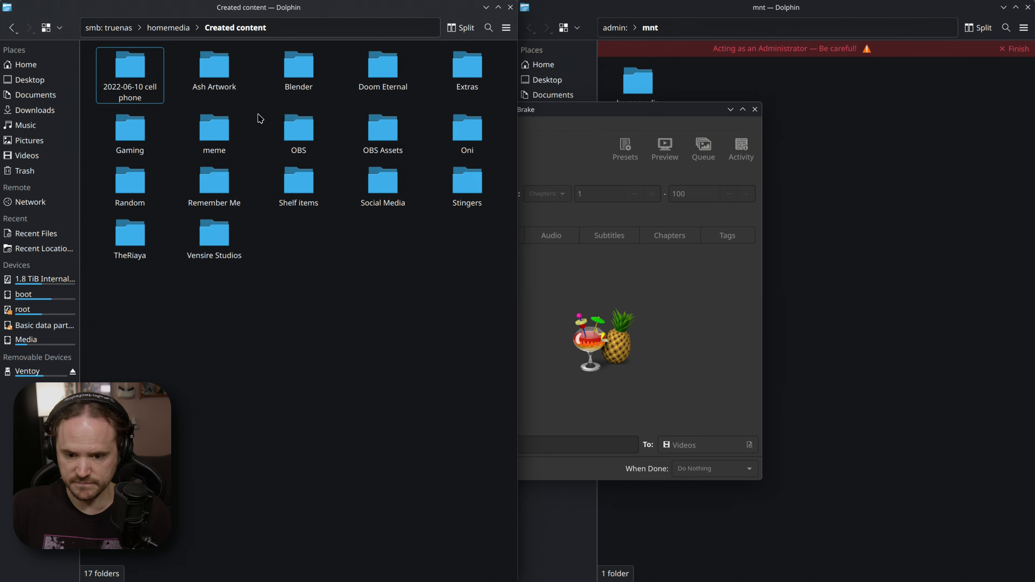
double_click(210, 254)
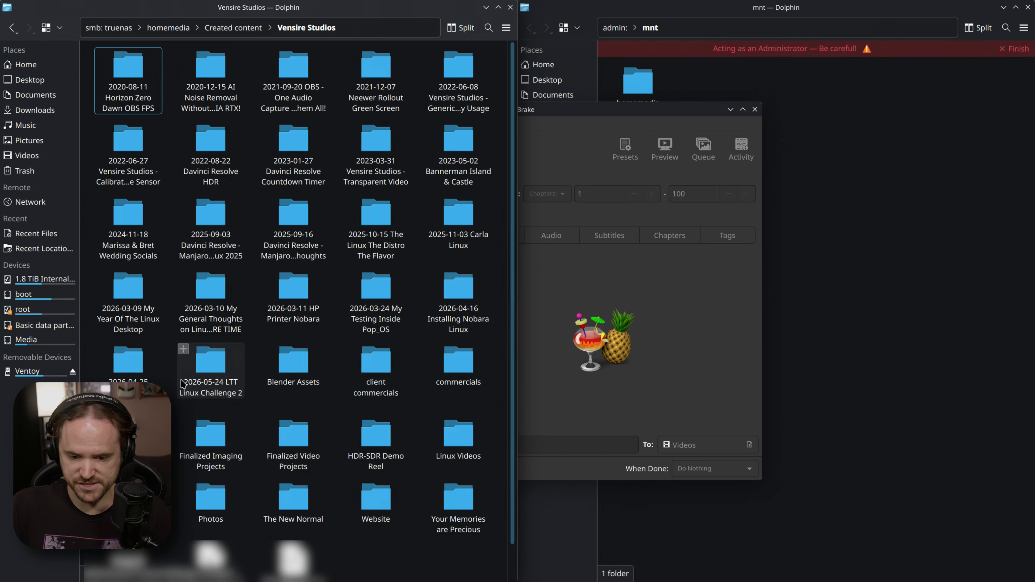
double_click(213, 360)
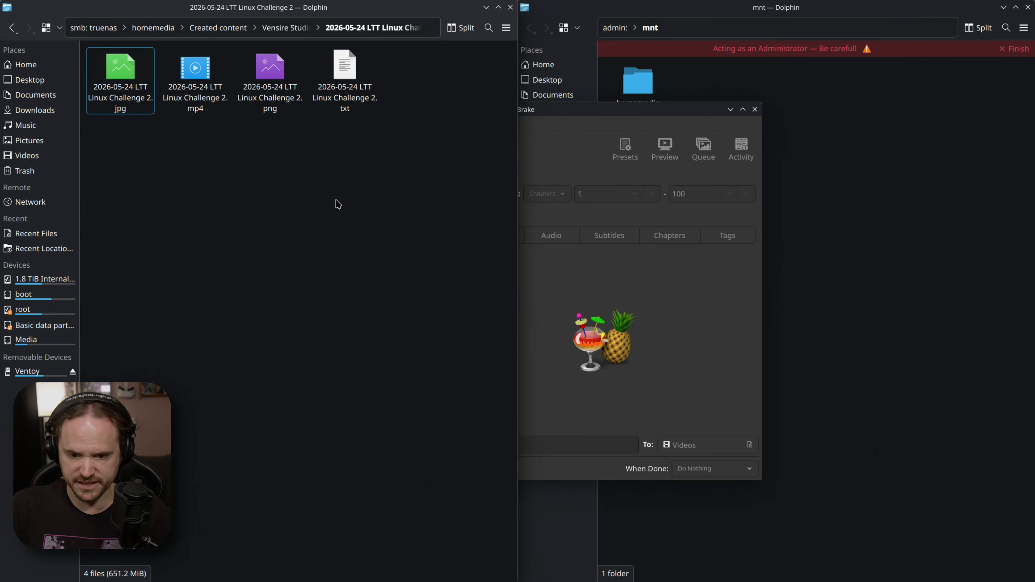
drag(194, 67, 624, 311)
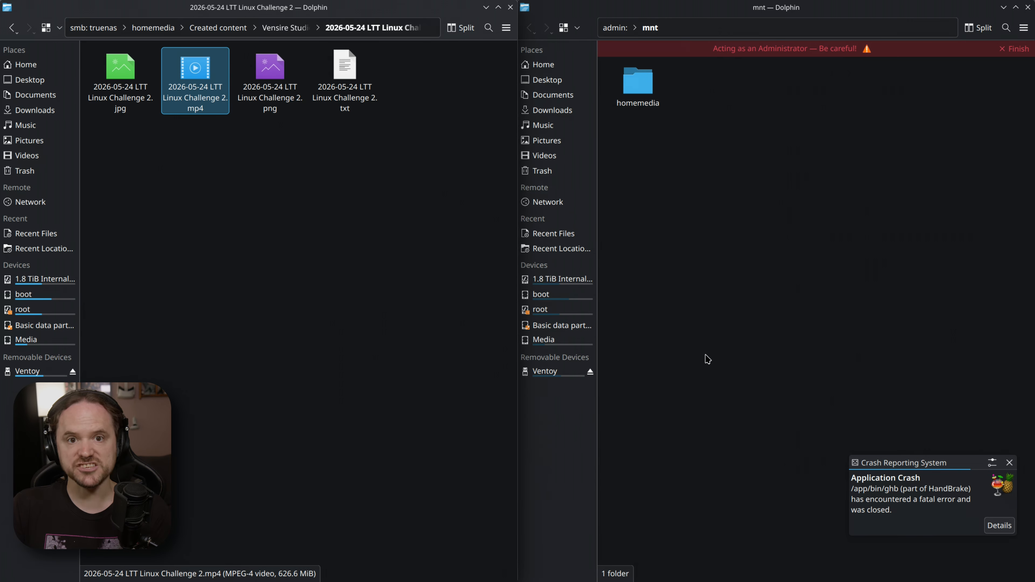
click(1009, 463)
key(super)
text(di)
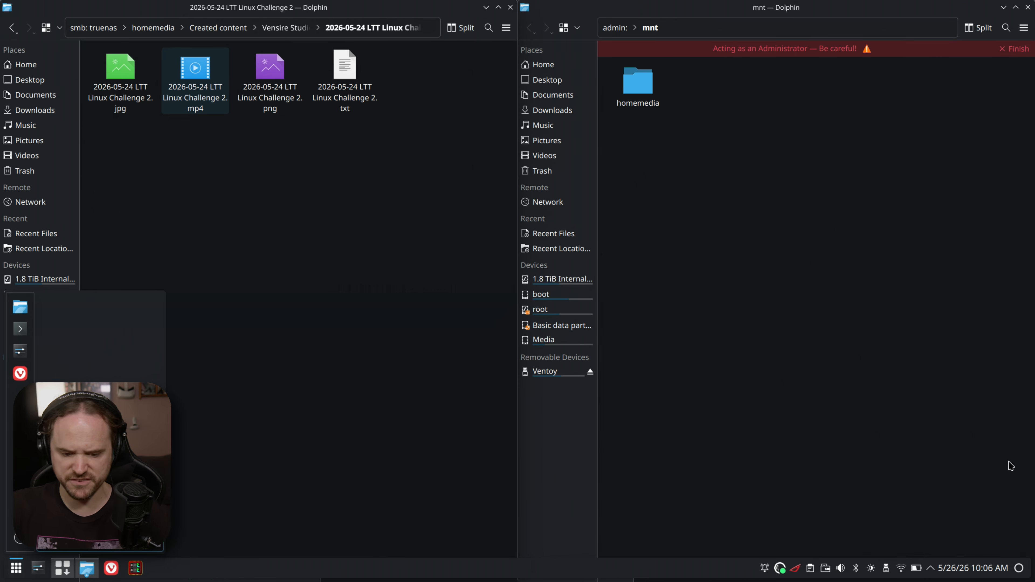
key(BackSpace)
key(BackSpace)
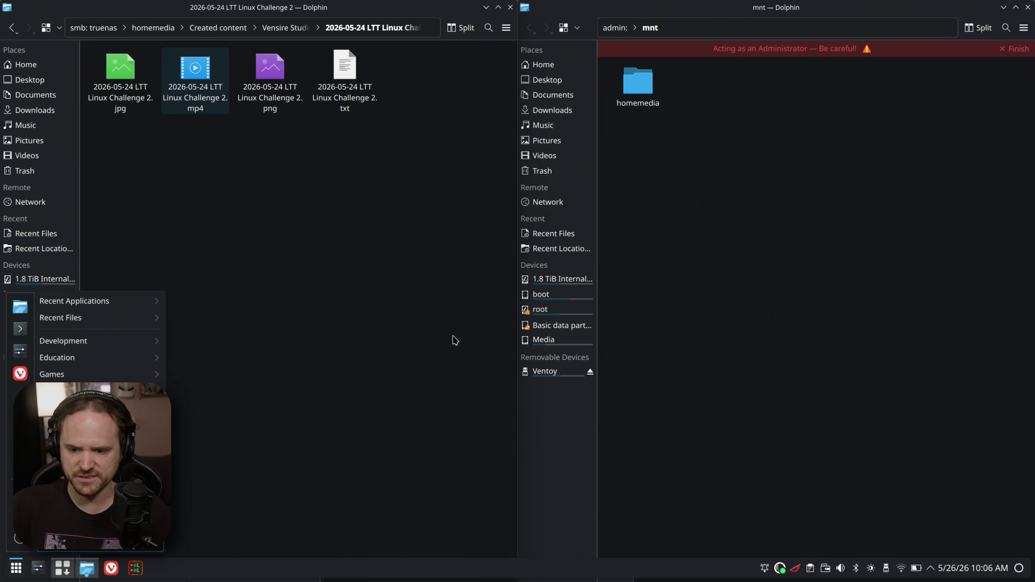
click(452, 336)
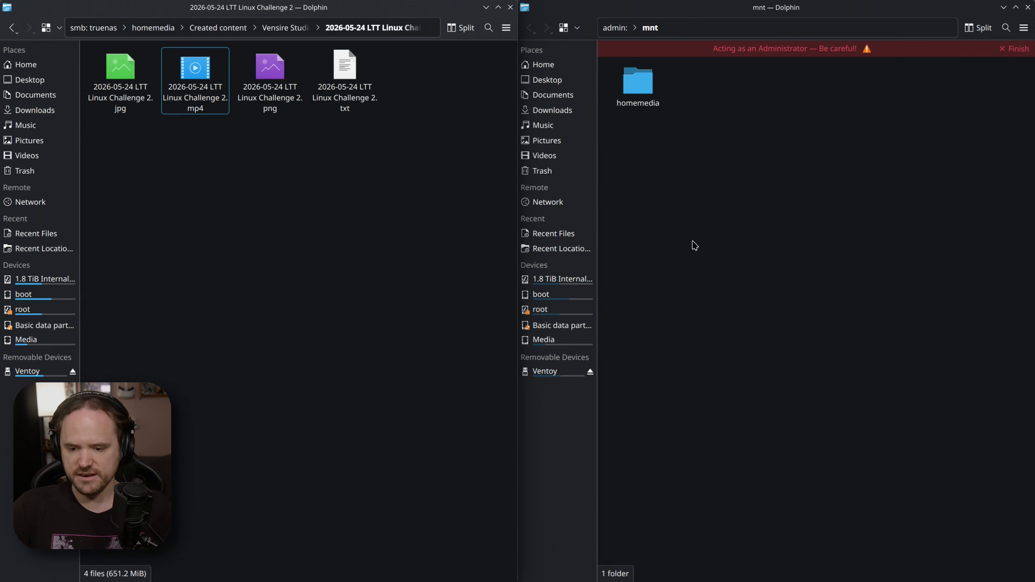
key(super)
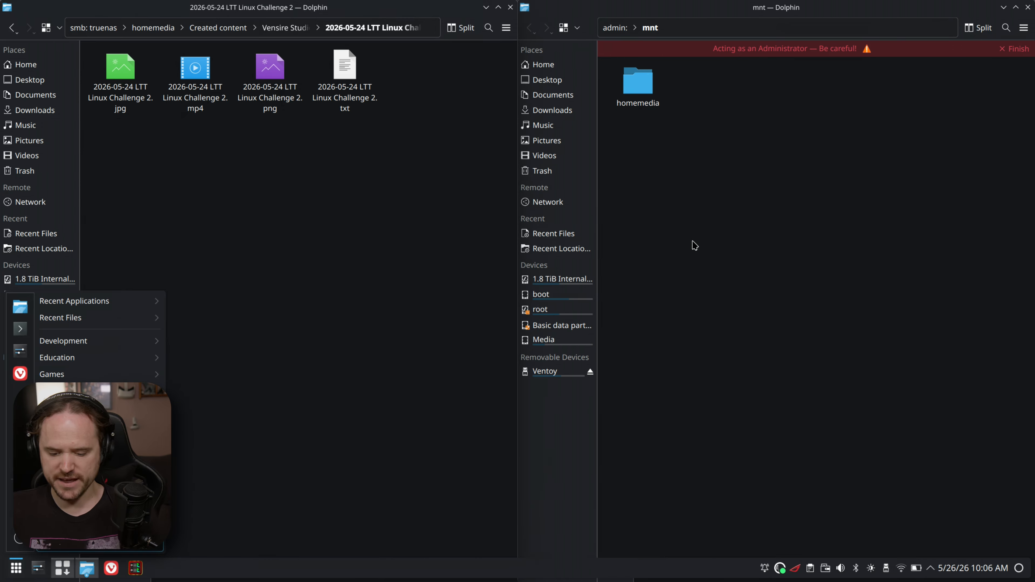
text(k)
key(Escape)
key(Escape)
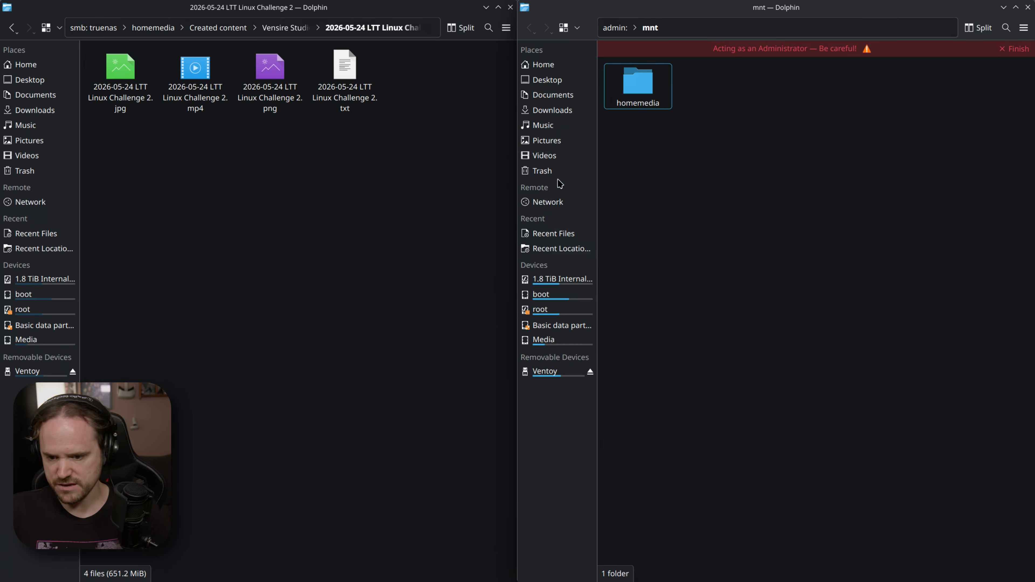
Open the etc folder on the 1.8 TiB internal drive in the window that shows the administrator mnt folder
click(551, 280)
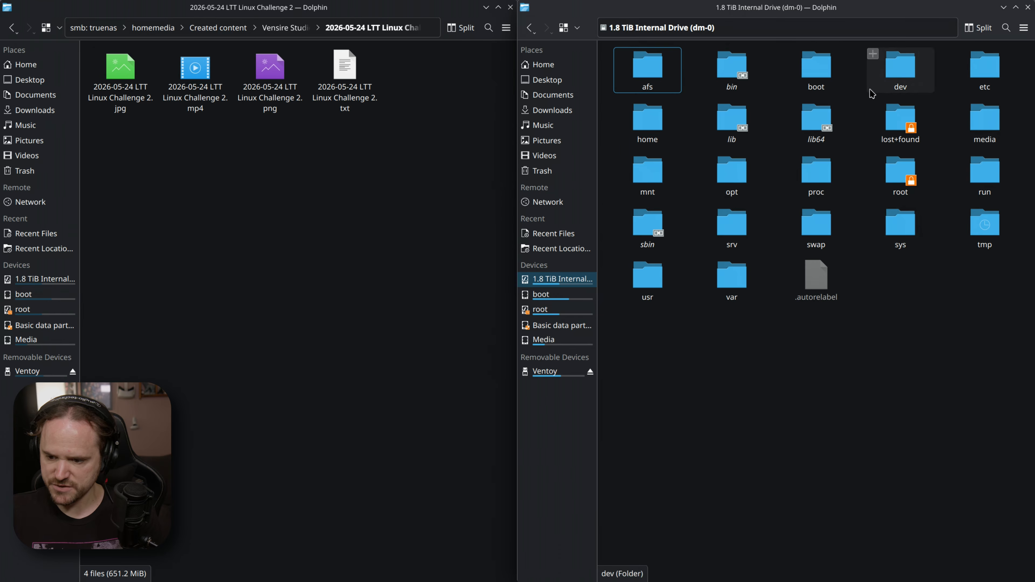
double_click(990, 71)
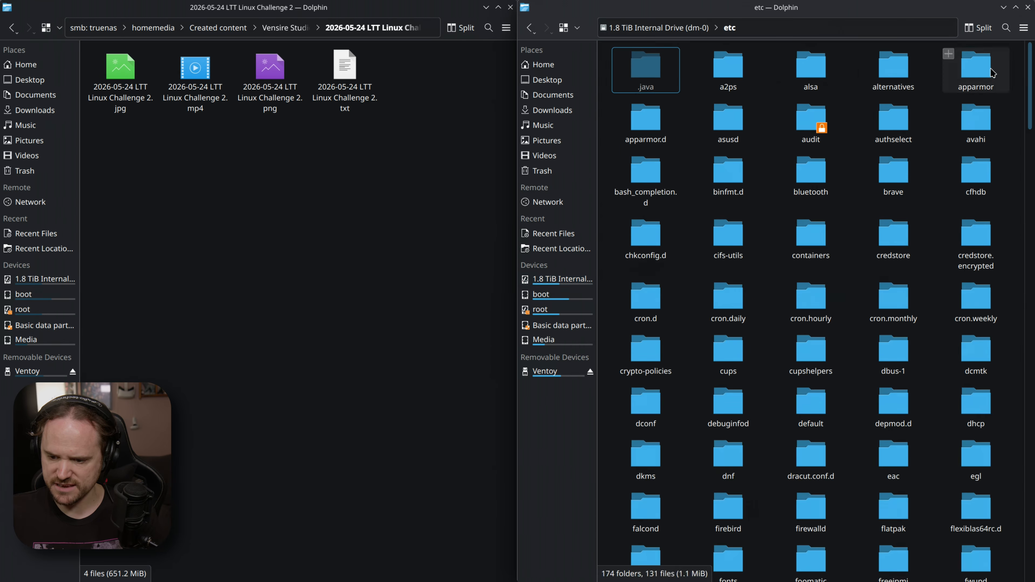
scroll(769, 213, down, 15)
scroll(770, 212, up, 15)
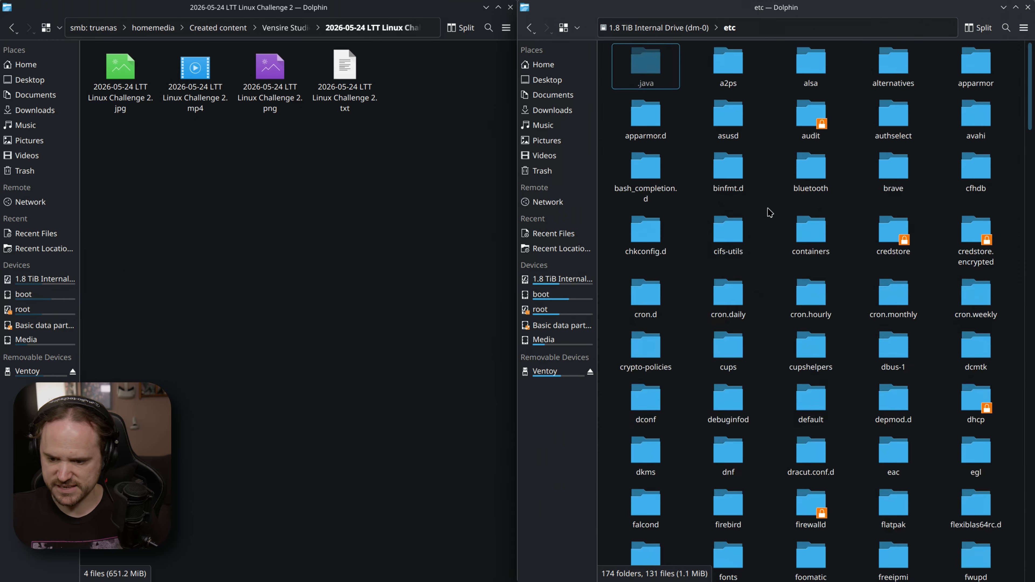
Look inside the cifs-utils folder and return to etc
click(733, 230)
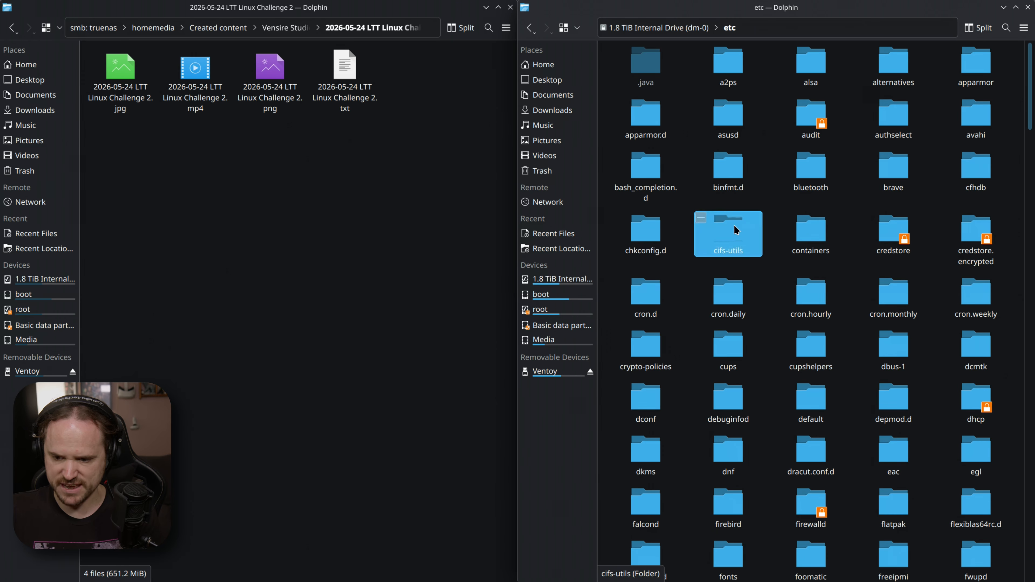
double_click(734, 230)
click(729, 28)
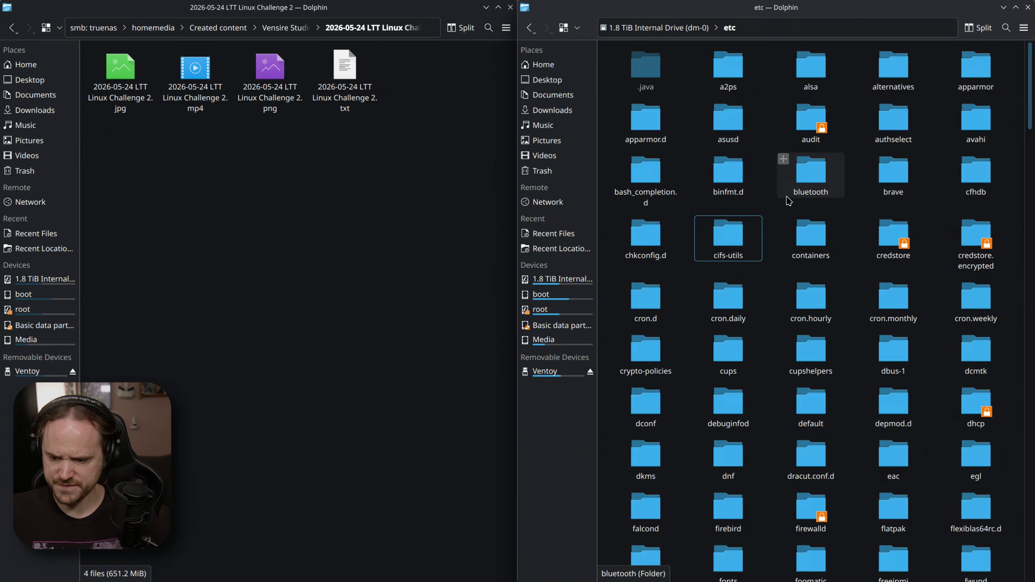
Find the fstab file in the etc folder and open it in the text editor
scroll(786, 190, down, 20)
scroll(789, 200, down, 4)
scroll(788, 200, down, 6)
scroll(787, 201, up, 4)
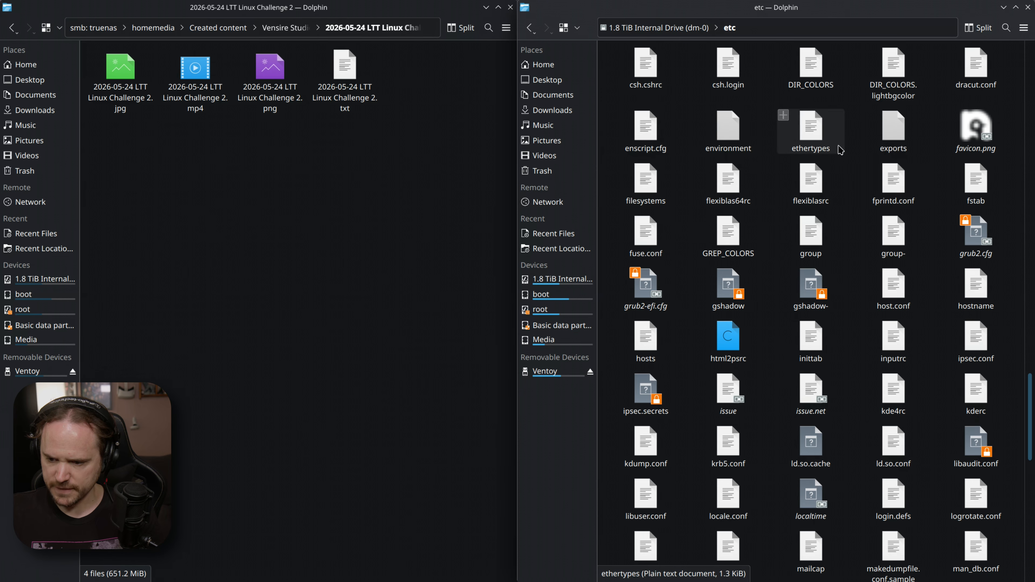
double_click(980, 182)
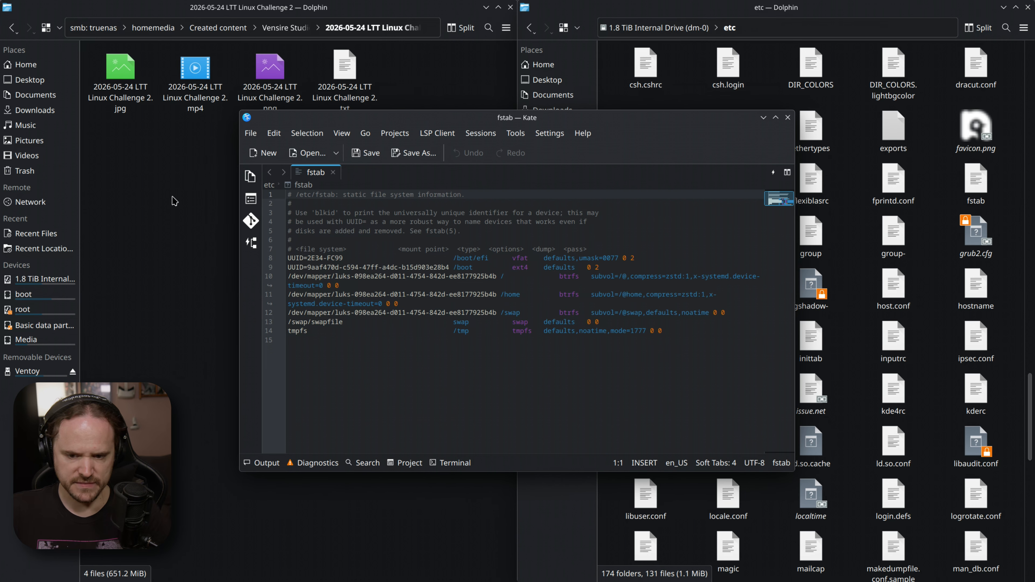
Clear the windows covering the desktop and open the fstab example file from it
click(511, 9)
click(510, 9)
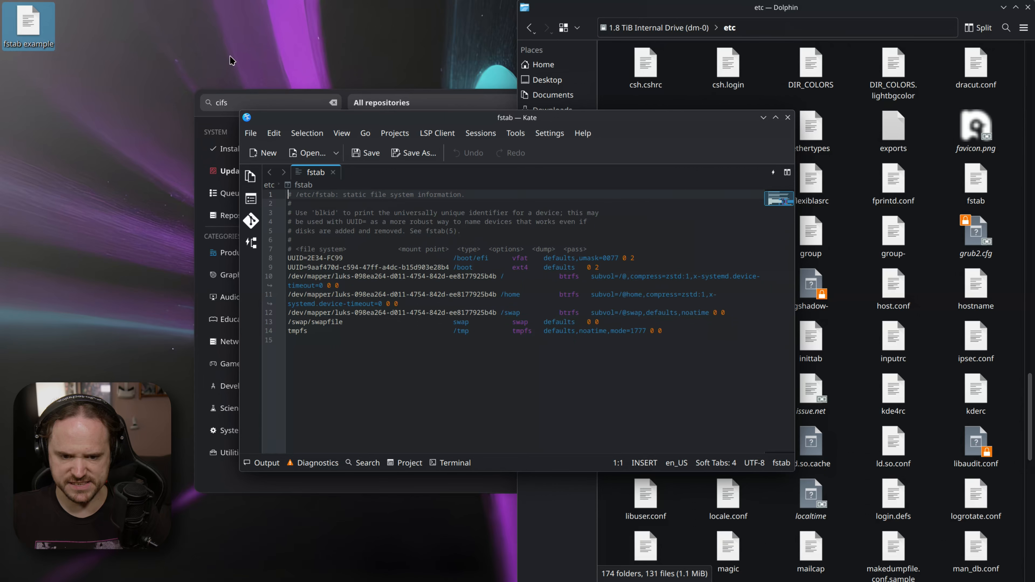
double_click(30, 27)
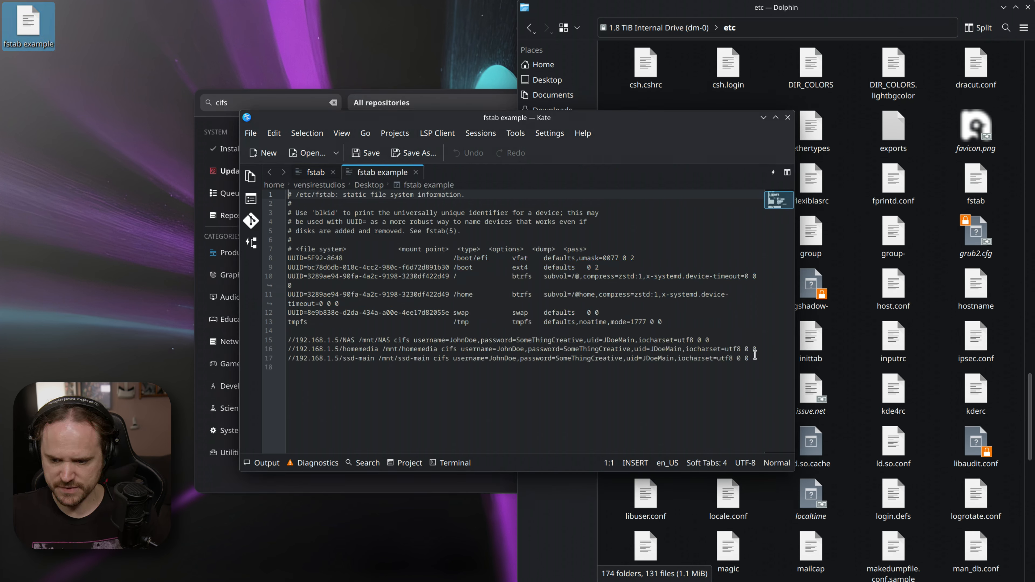
Copy the three cifs mount entries, including their username and password options, from fstab example to the end of fstab
drag(749, 358, 269, 340)
key(ctrl+c)
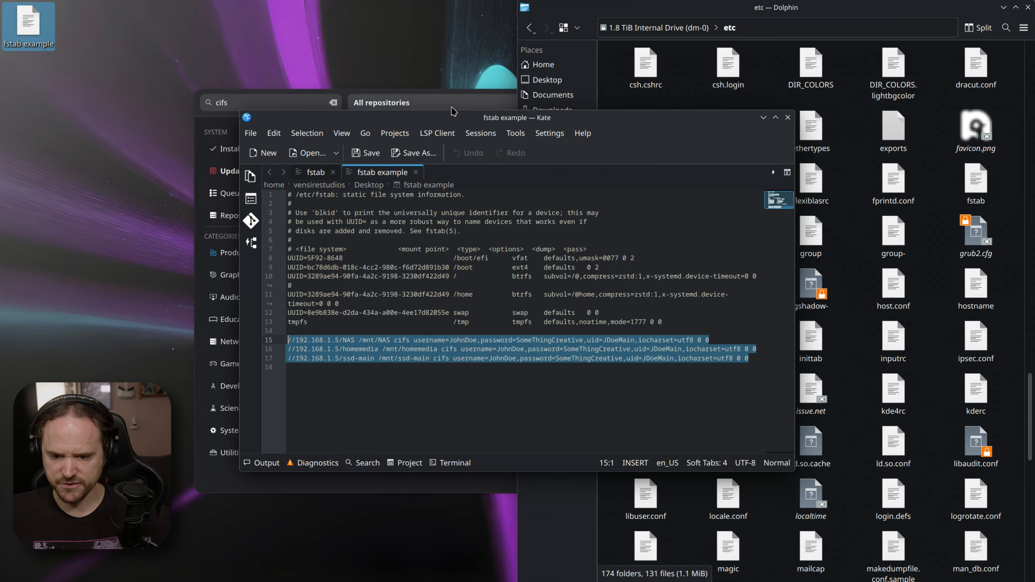
click(313, 172)
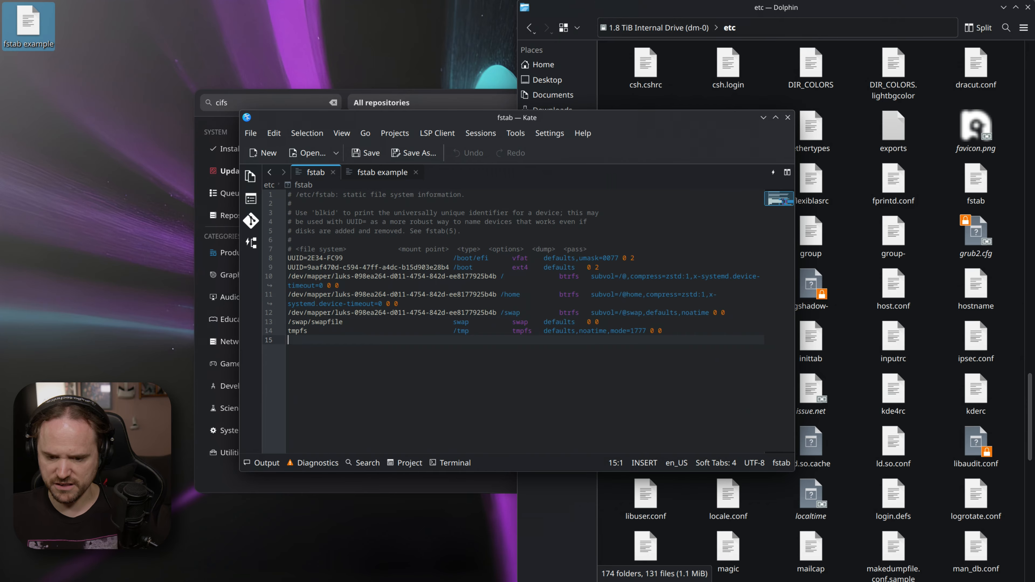
key(ctrl+v)
Edit the server addresses in the pasted NAS and homemedia entries by inserting 2 into the third octet
click(331, 340)
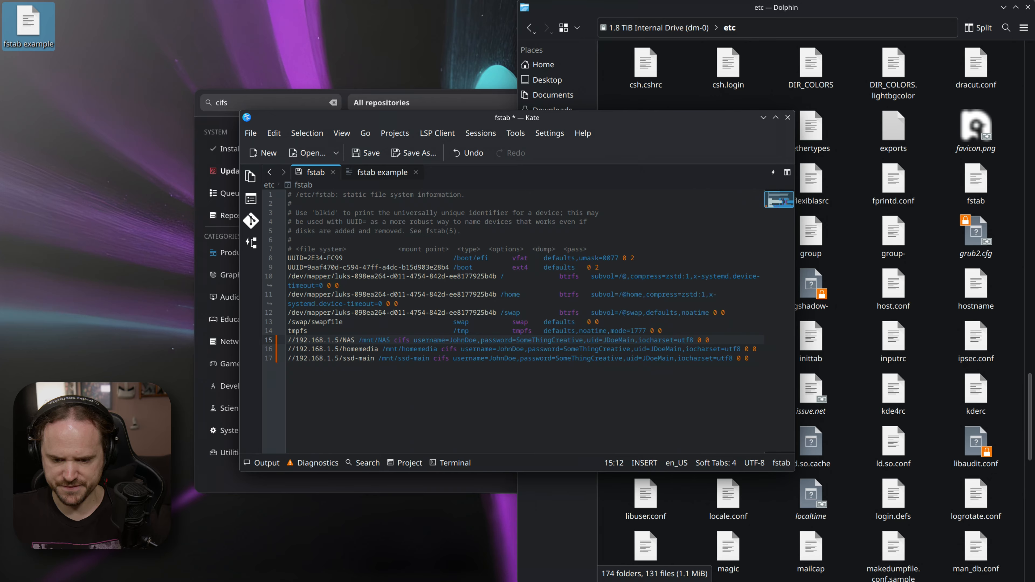
text(2)
text(2)
key(Down)
key(Left)
text(2)
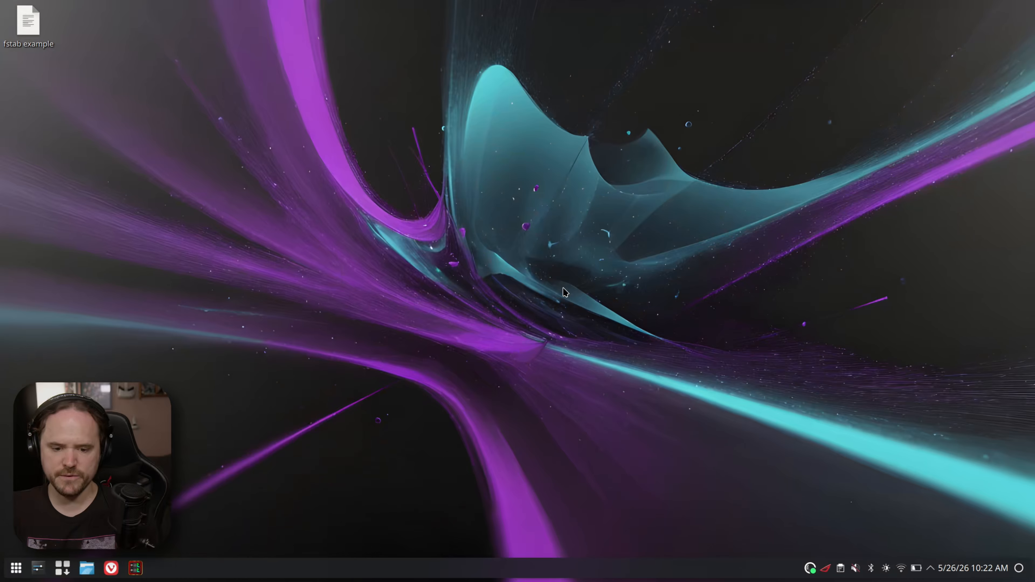
Open homemedia/Created content/Vensire Studios/2026-05-24 LTT Linux Challenge 2 in a new file manager window tiled to the left half of the screen
key(super+e)
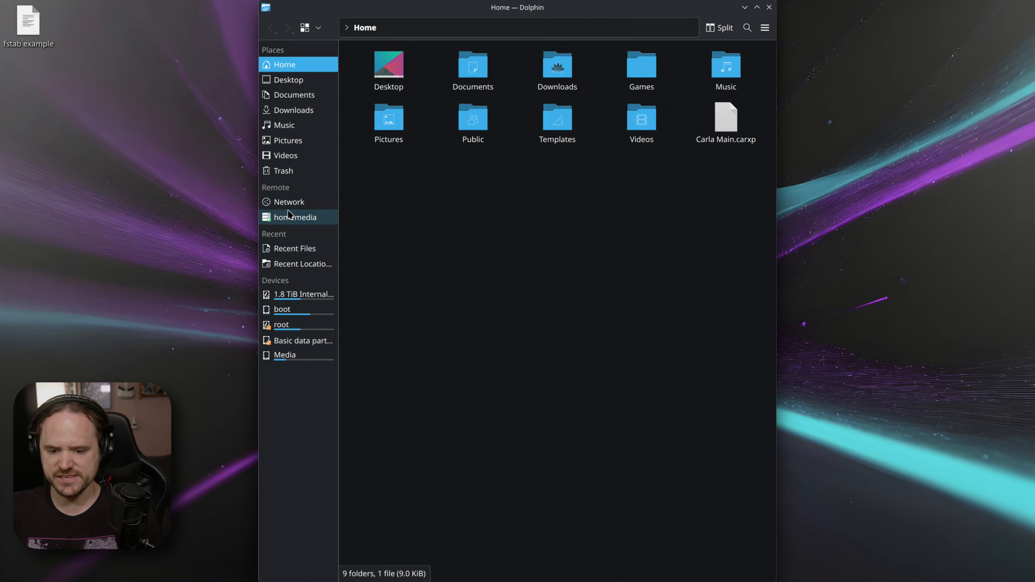
click(296, 219)
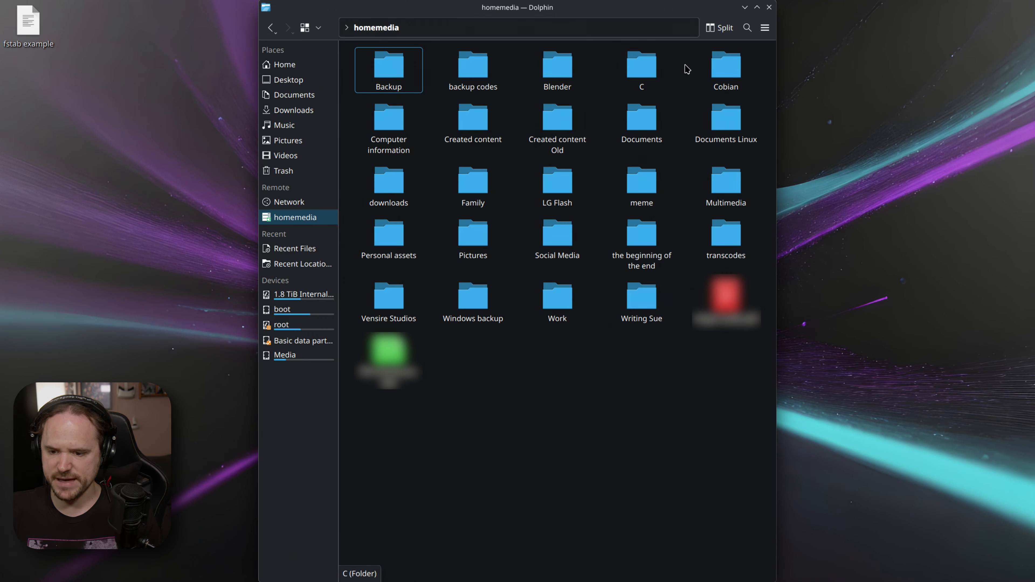
double_click(477, 122)
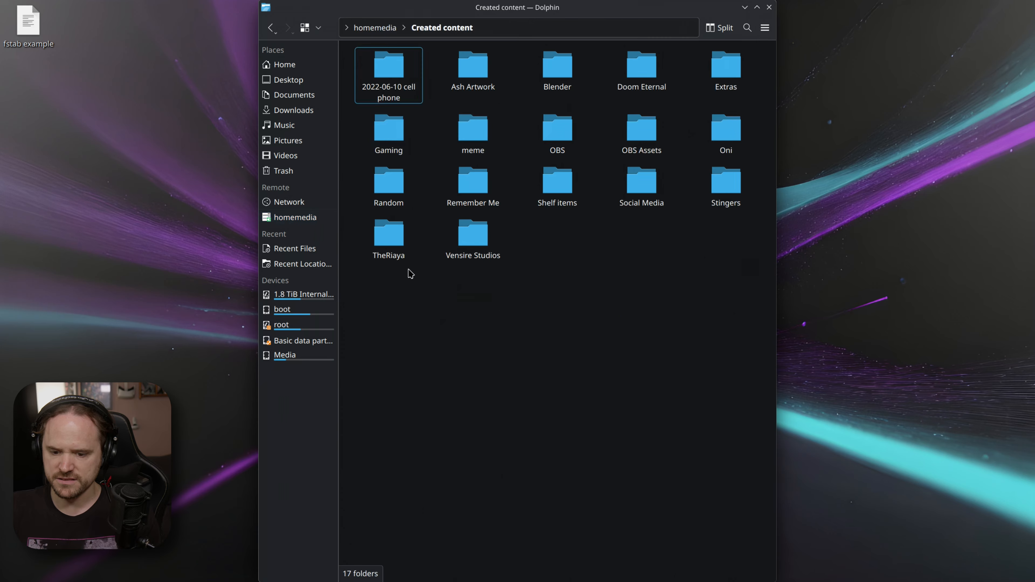
double_click(481, 243)
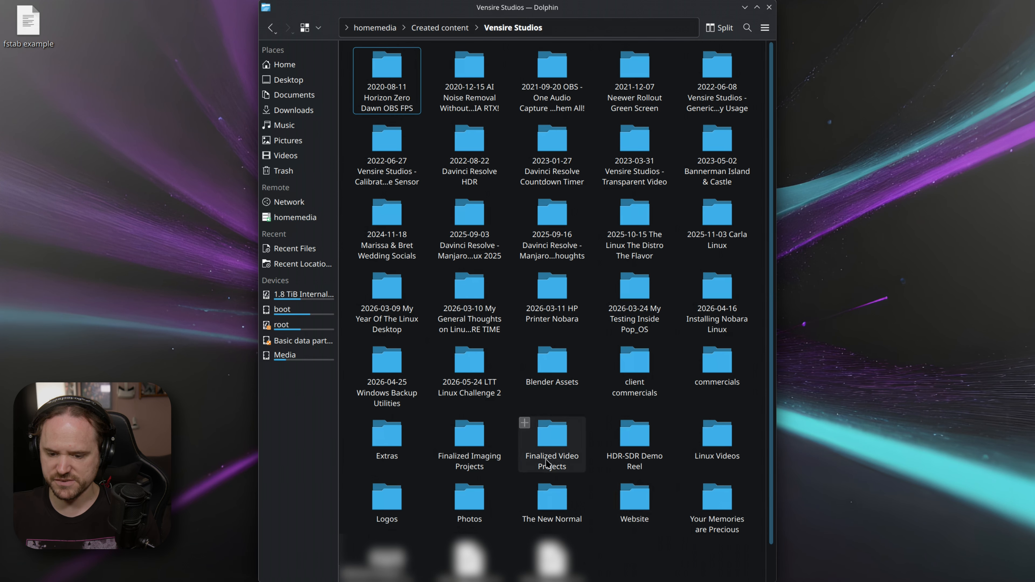
double_click(491, 369)
key(super+Left)
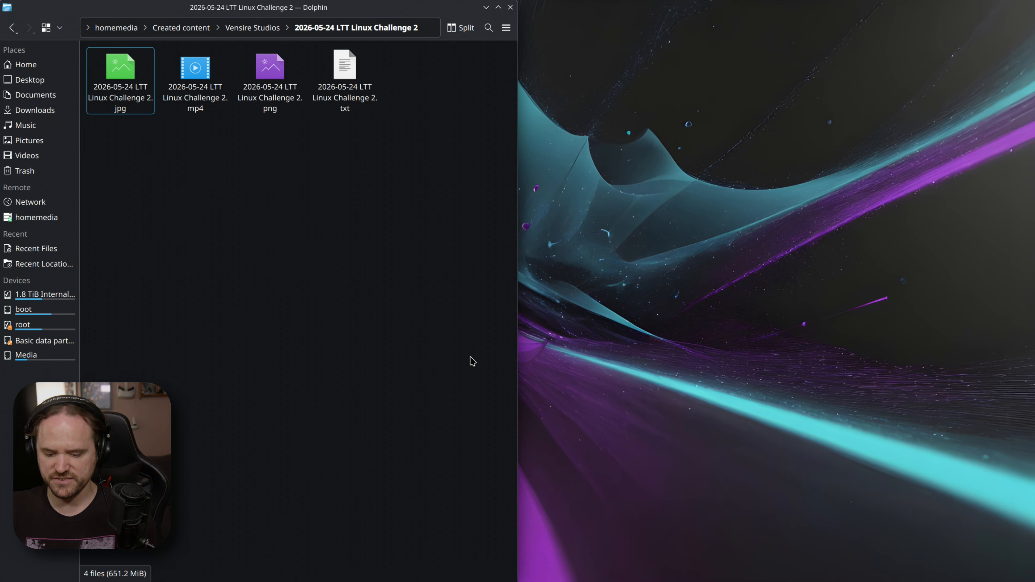
Launch HandBrake and load 2026-05-24 LTT Linux Challenge 2.mp4 from the mounted share as its source
key(super)
text(hand)
key(Return)
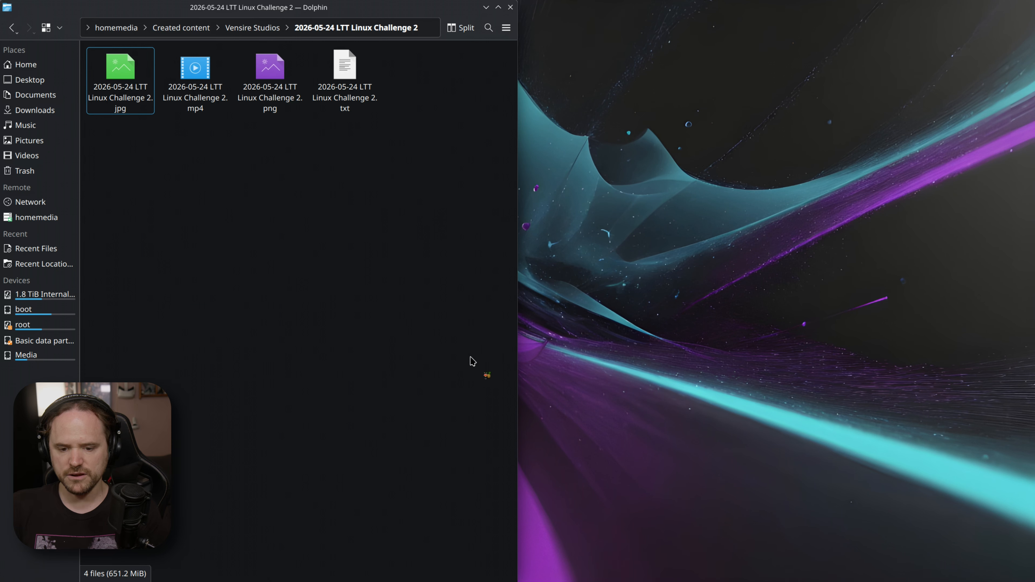
drag(195, 67, 570, 170)
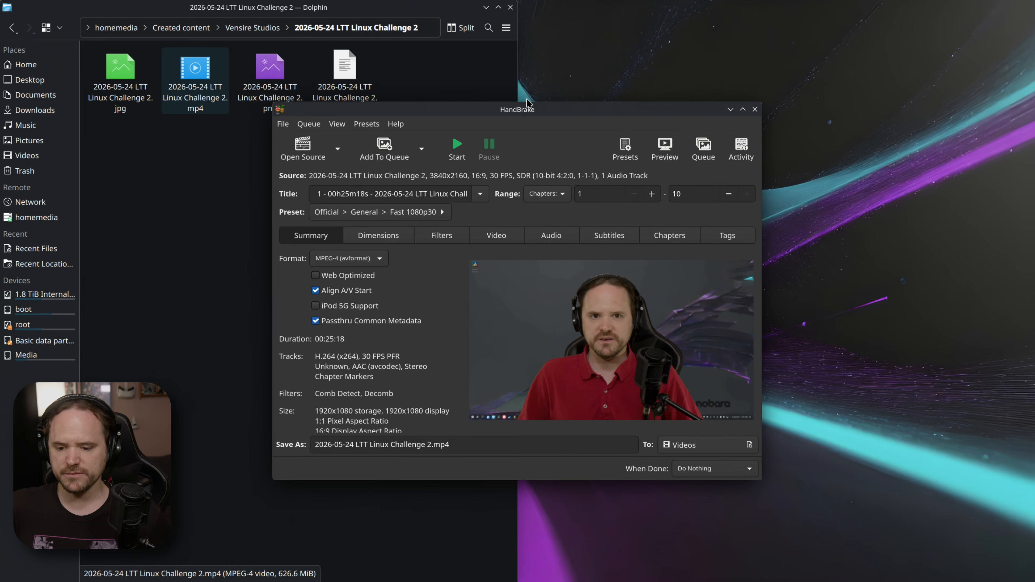
Duplicate the LTT Linux Challenge 2 mp4 in the same folder as "2026-05-24 LTT Linux Challenge 2 paste.mp4"
click(207, 229)
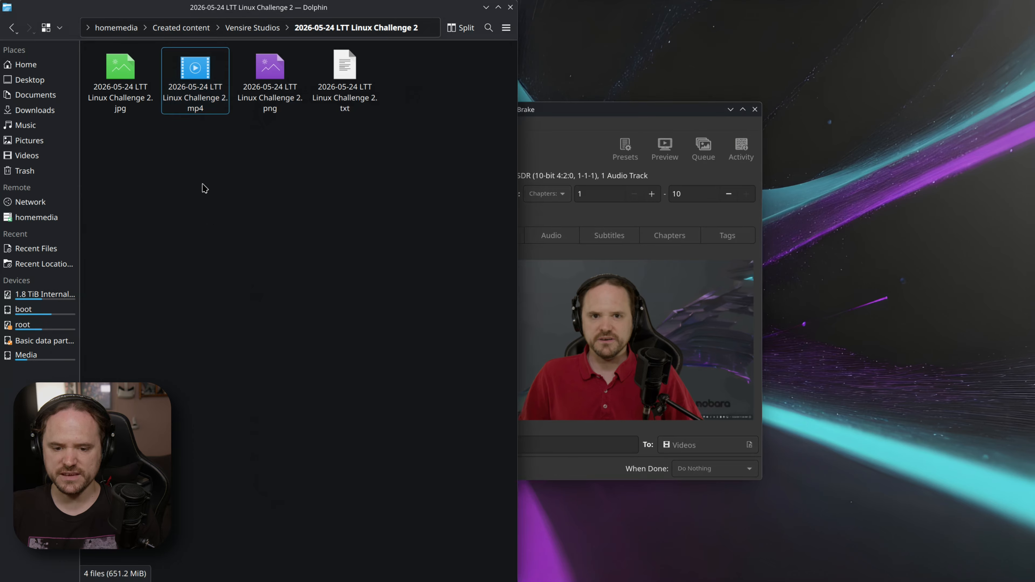
click(191, 73)
key(ctrl+c)
key(ctrl+v)
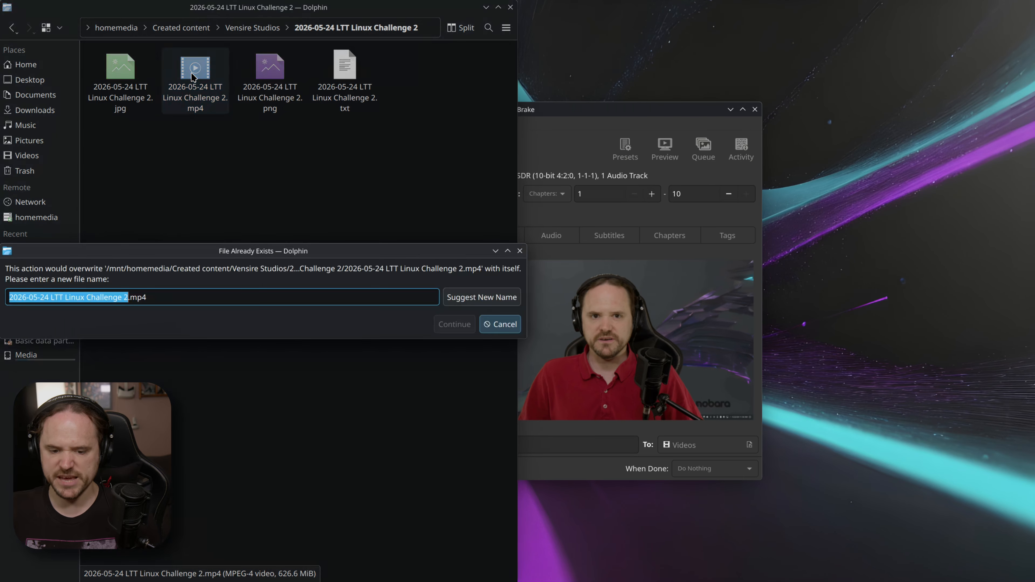
key(Right)
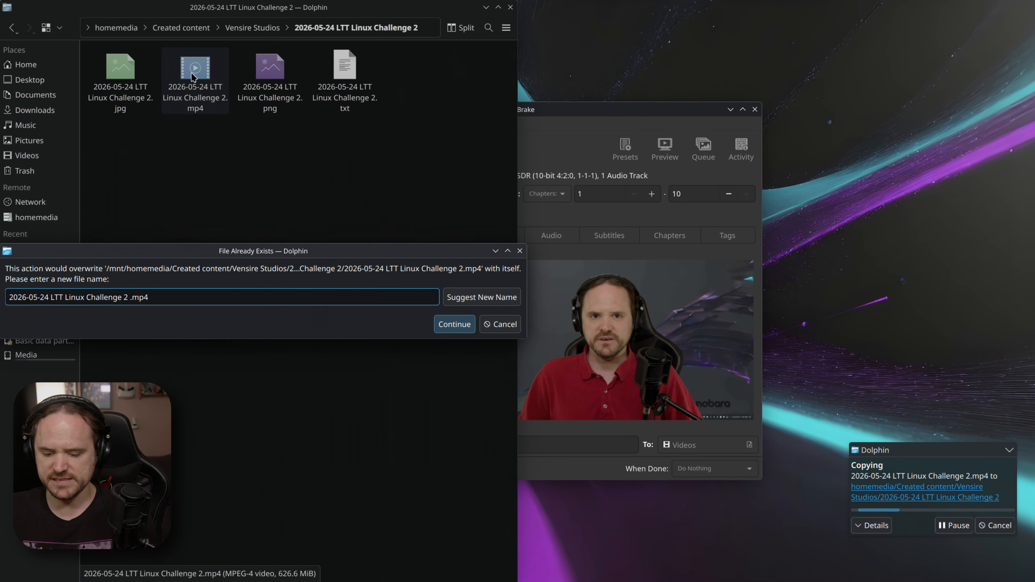
text(paste)
key(Return)
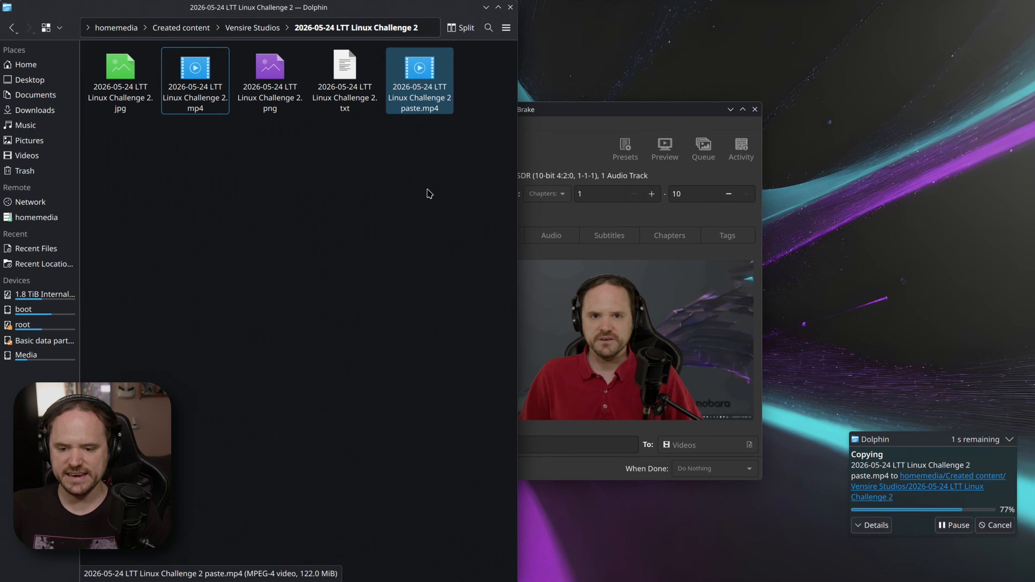
click(472, 120)
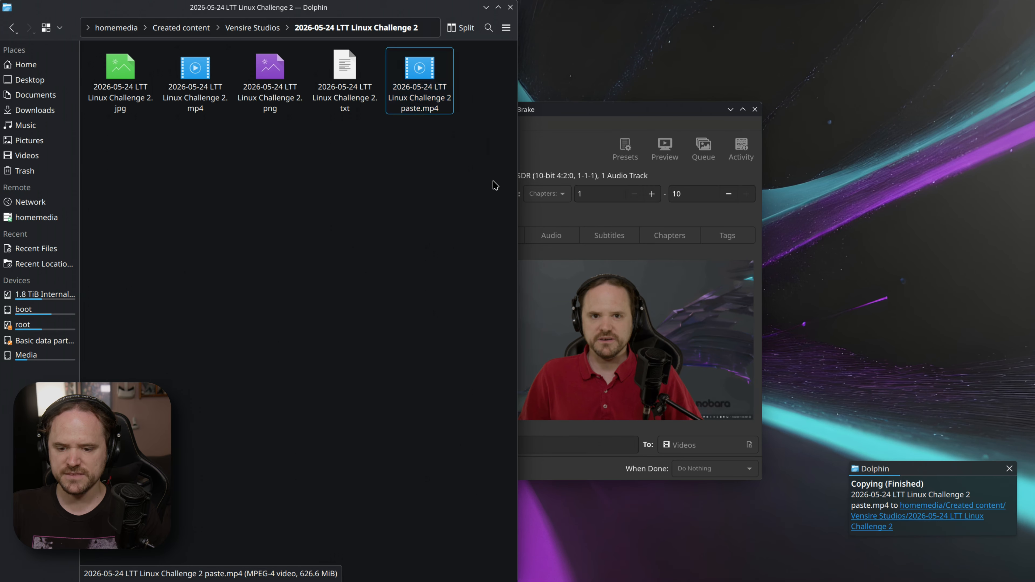
Permanently delete the duplicate "2026-05-24 LTT Linux Challenge 2 paste.mp4"
drag(494, 184, 432, 65)
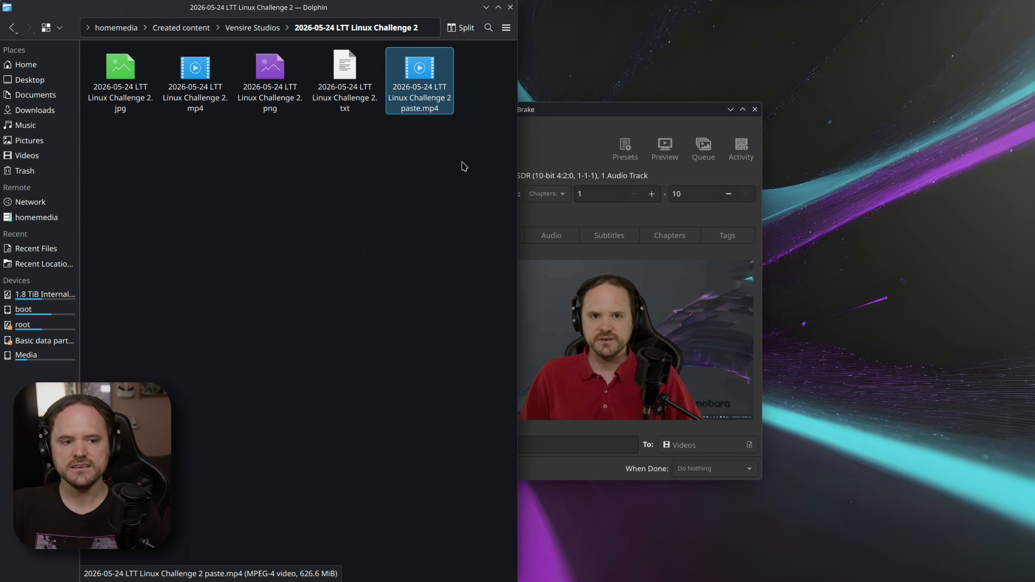
key(shift+Delete)
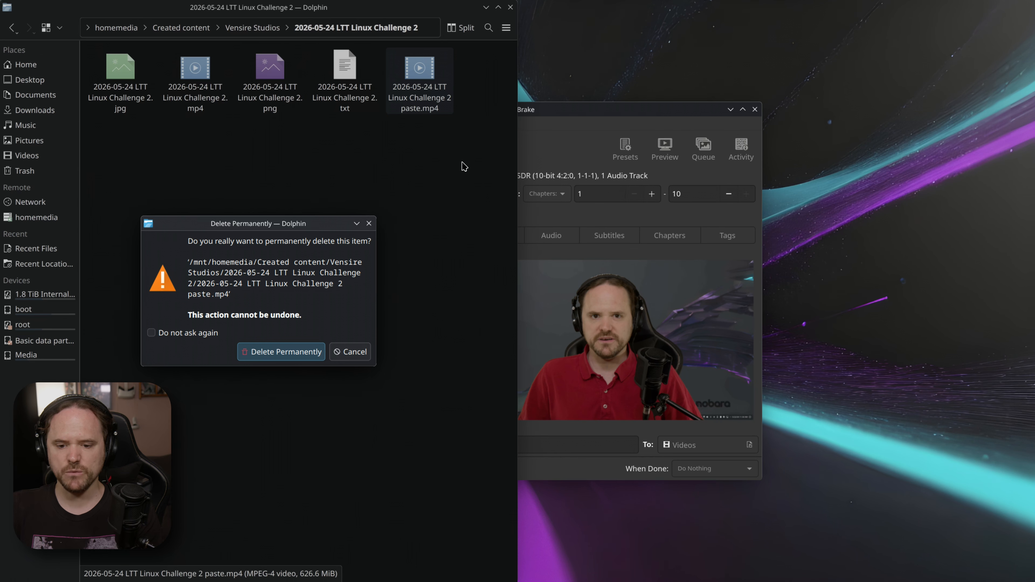
key(Return)
Close HandBrake
click(758, 109)
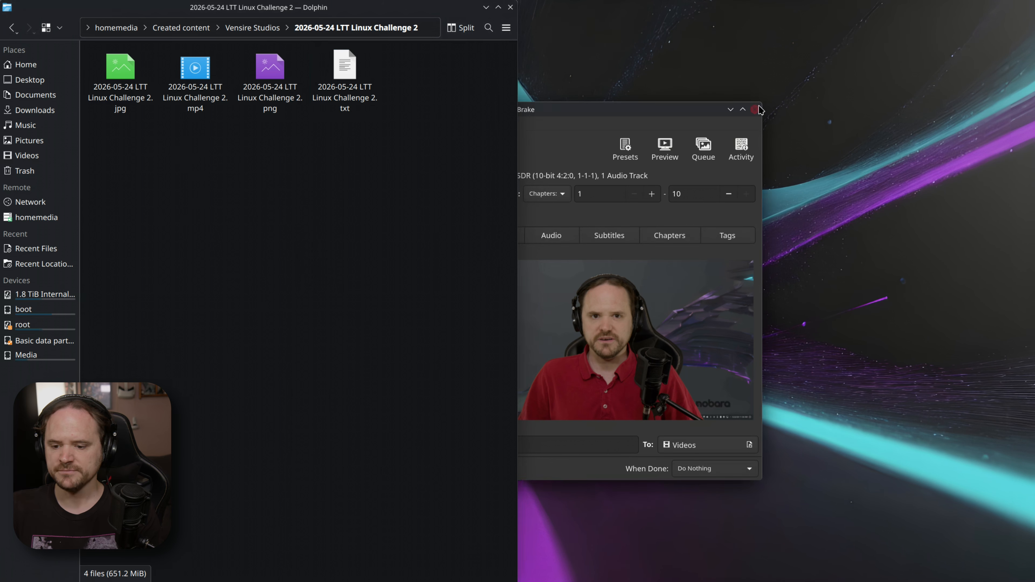
click(758, 109)
mouse_move(735, 581)
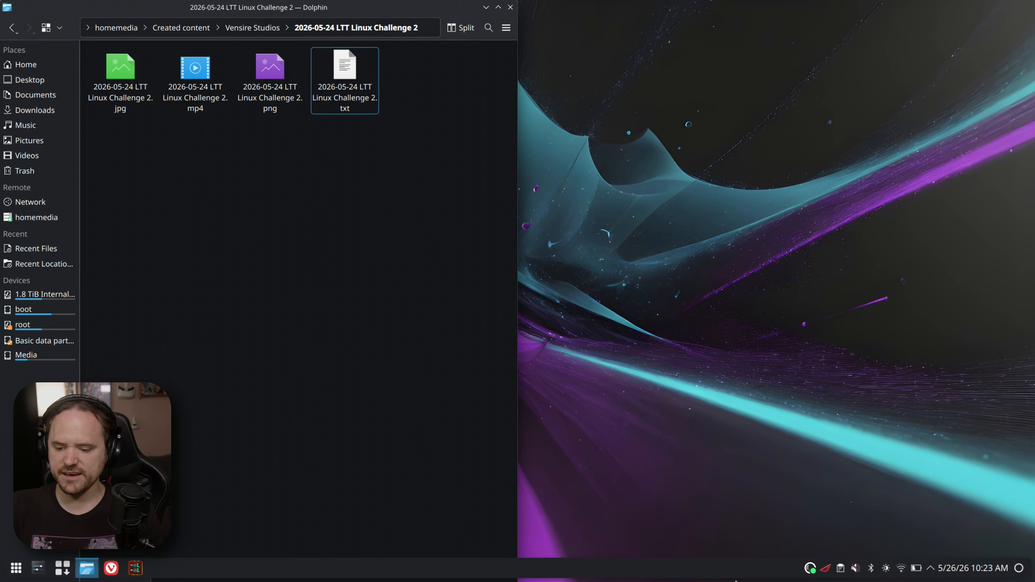